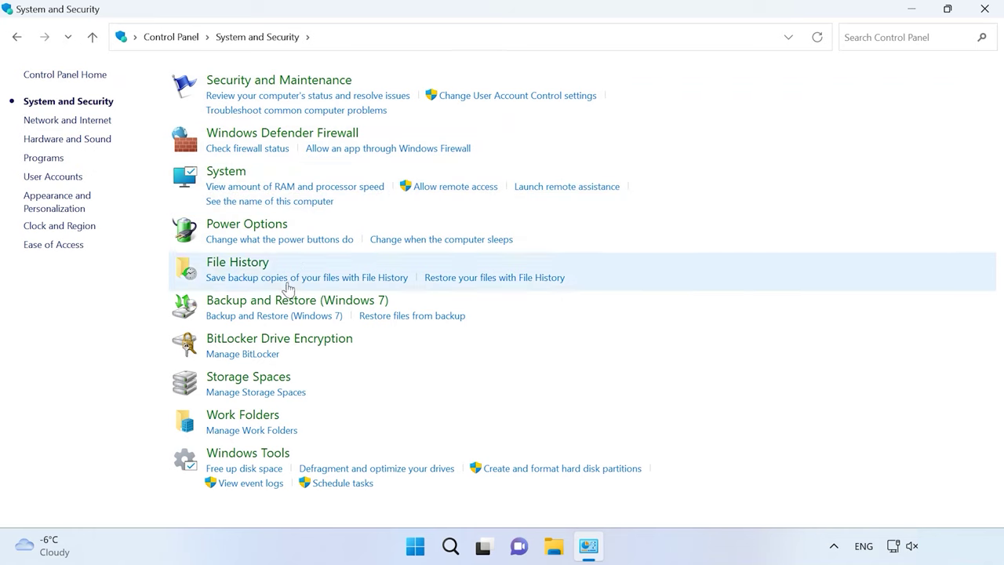
# Begin creating a system image from Backup and Restore (Windows 7), with hard disk New Volume (D:) as the backup destination.
pyautogui.click(292, 303)
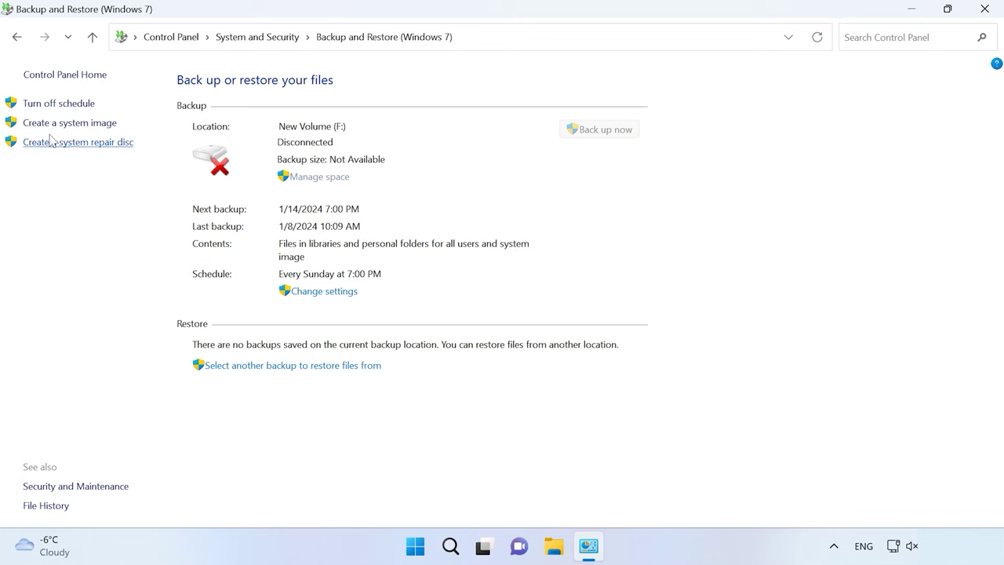
pyautogui.click(81, 126)
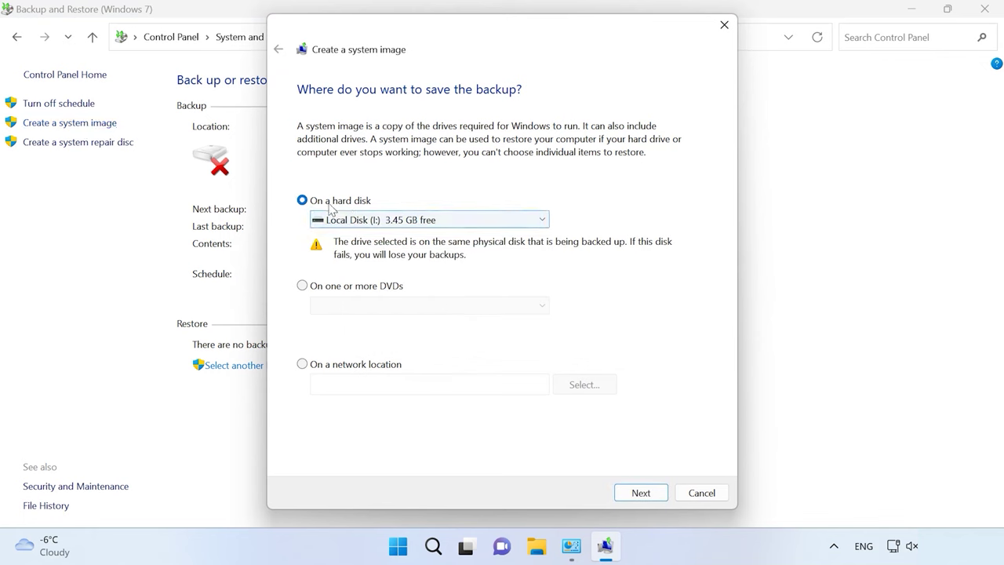
pyautogui.click(533, 218)
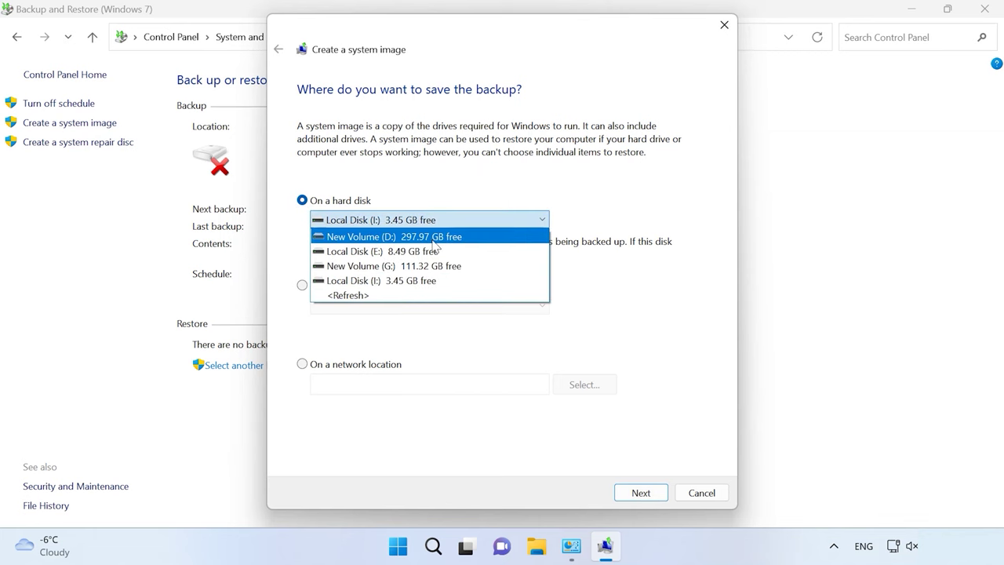
pyautogui.click(431, 238)
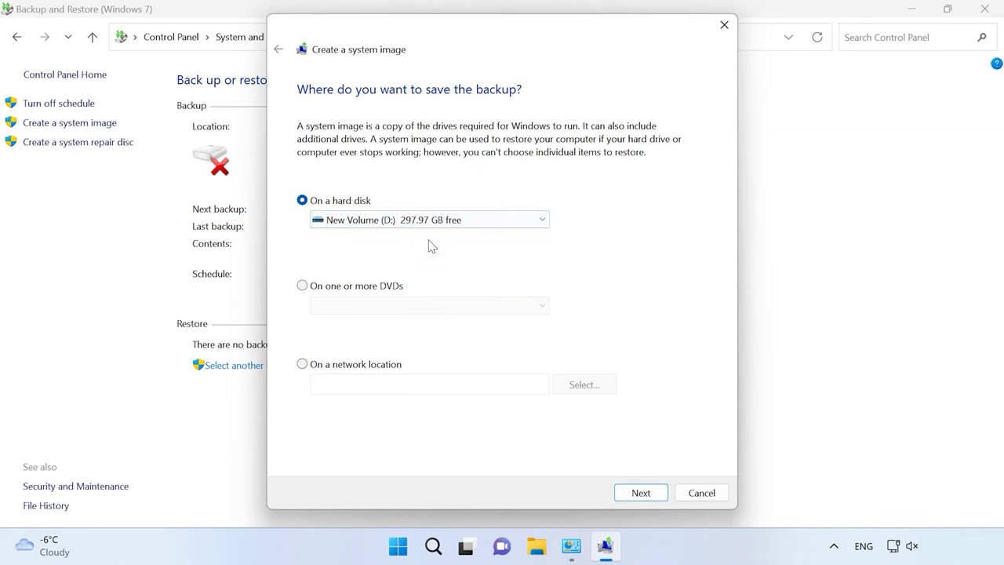
pyautogui.click(645, 496)
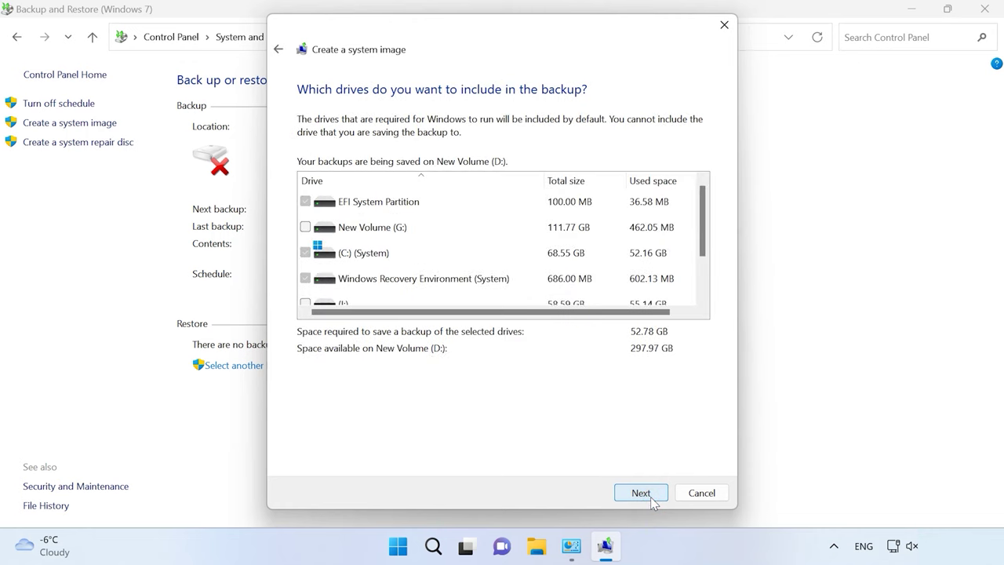
pyautogui.scroll(-1, 365, 265)
pyautogui.click(338, 262)
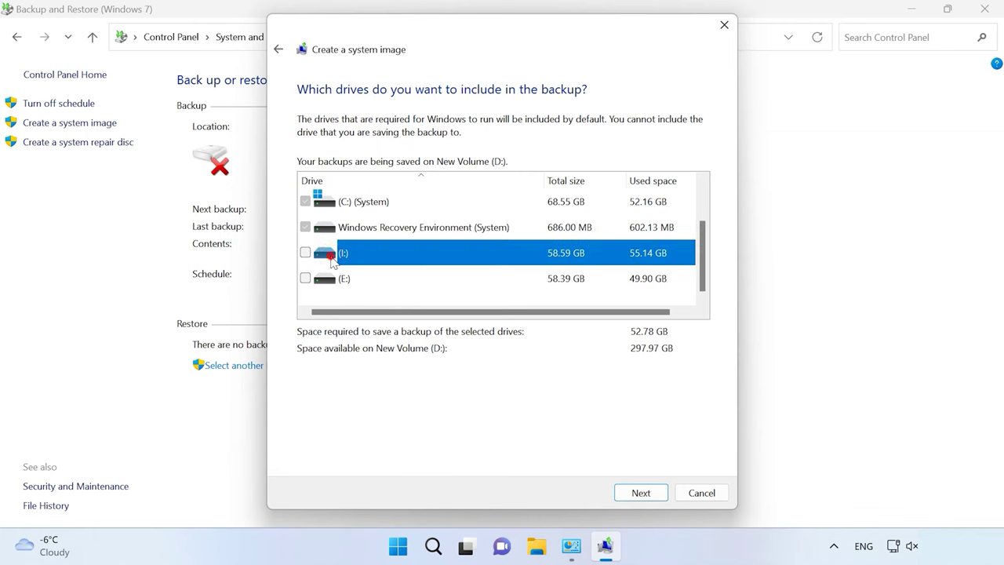
pyautogui.click(306, 254)
pyautogui.click(306, 254)
pyautogui.click(305, 279)
pyautogui.click(304, 279)
pyautogui.scroll(1, 312, 271)
pyautogui.click(373, 262)
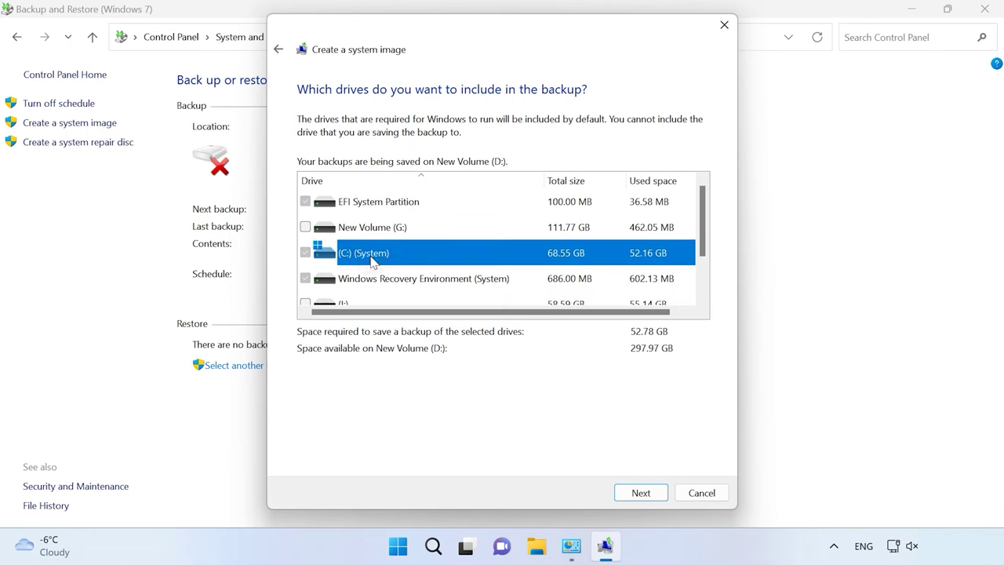
# Run the system image backup with only the required system drives and finish without creating a system repair disc.
pyautogui.click(650, 501)
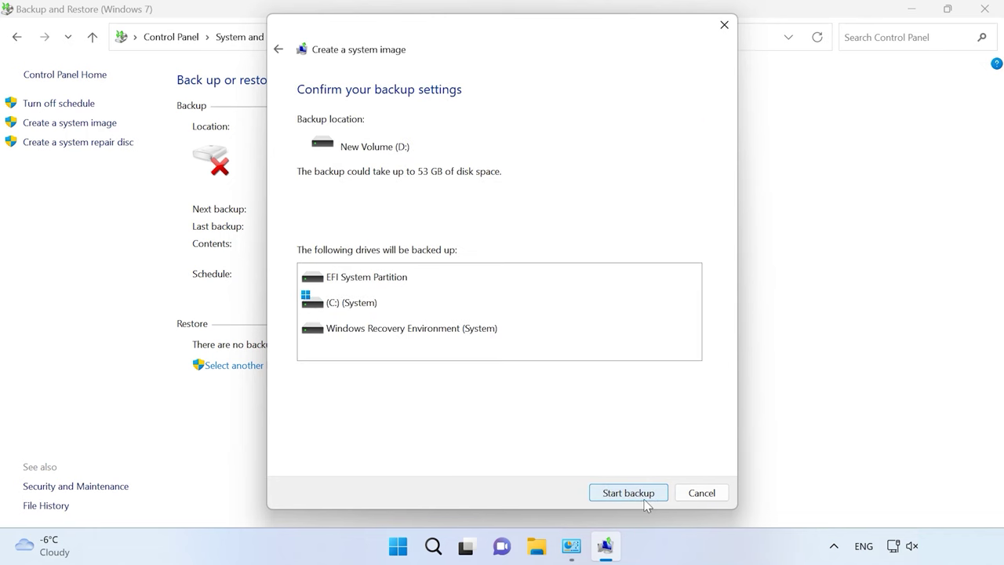
pyautogui.click(633, 495)
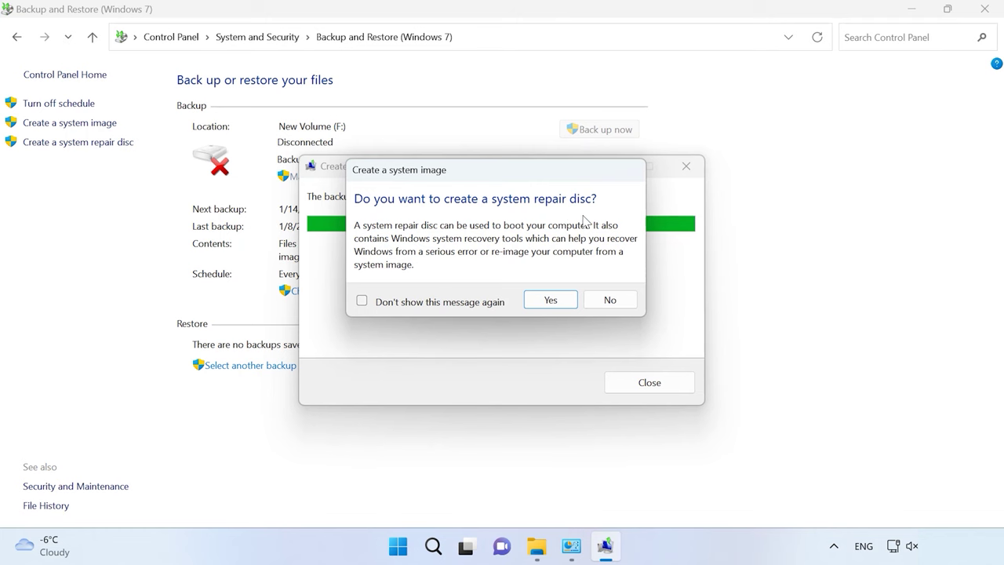
pyautogui.click(606, 303)
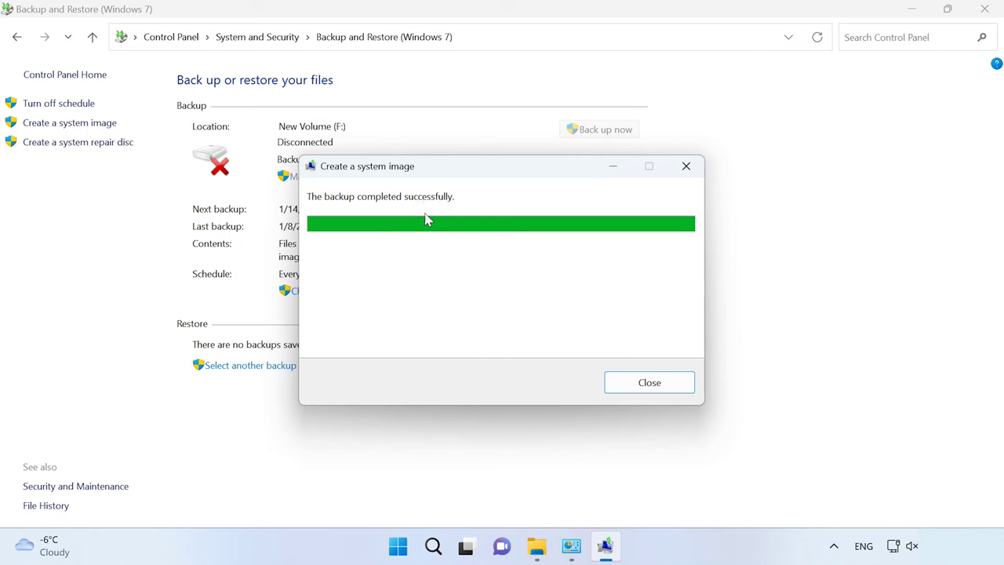
pyautogui.click(651, 387)
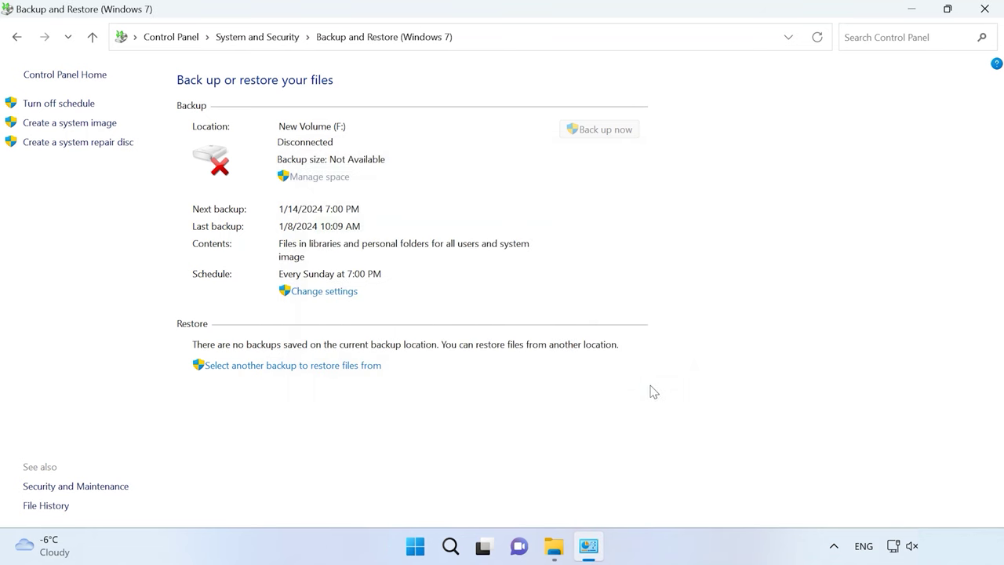
# Open the WindowsImageBackup folder on New Volume (D:) in File Explorer, granting permanent access to it.
pyautogui.click(555, 544)
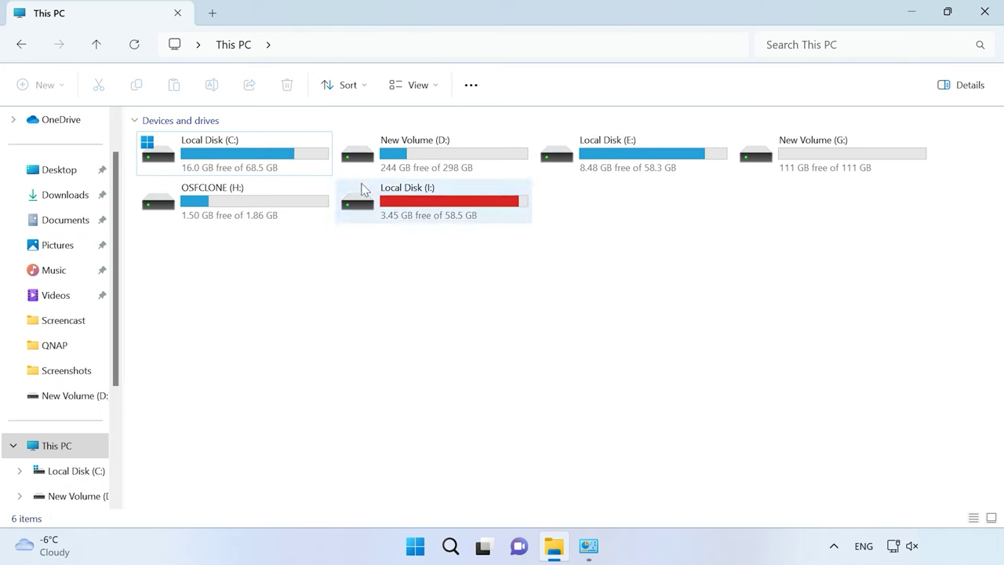
pyautogui.doubleClick(461, 168)
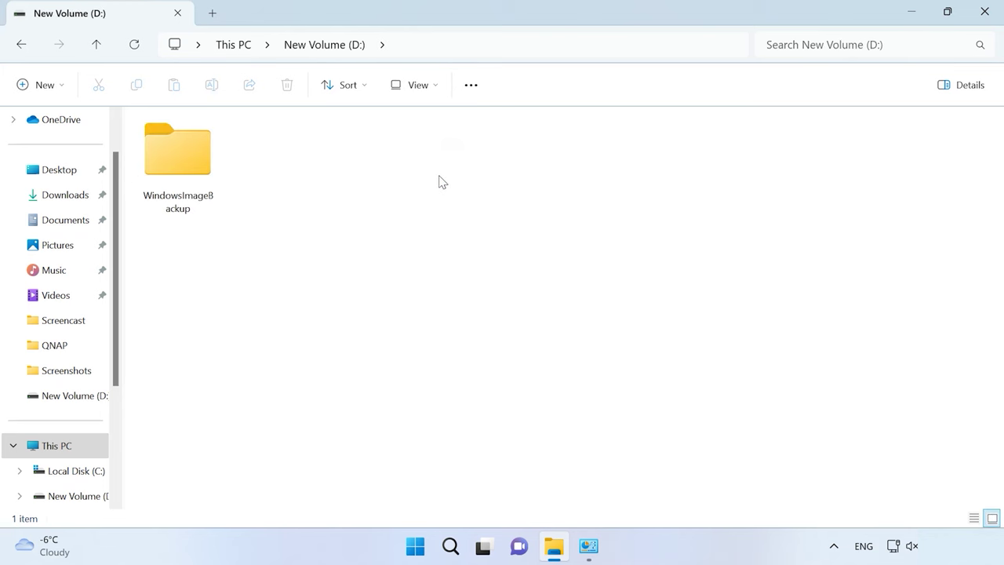
pyautogui.click(192, 213)
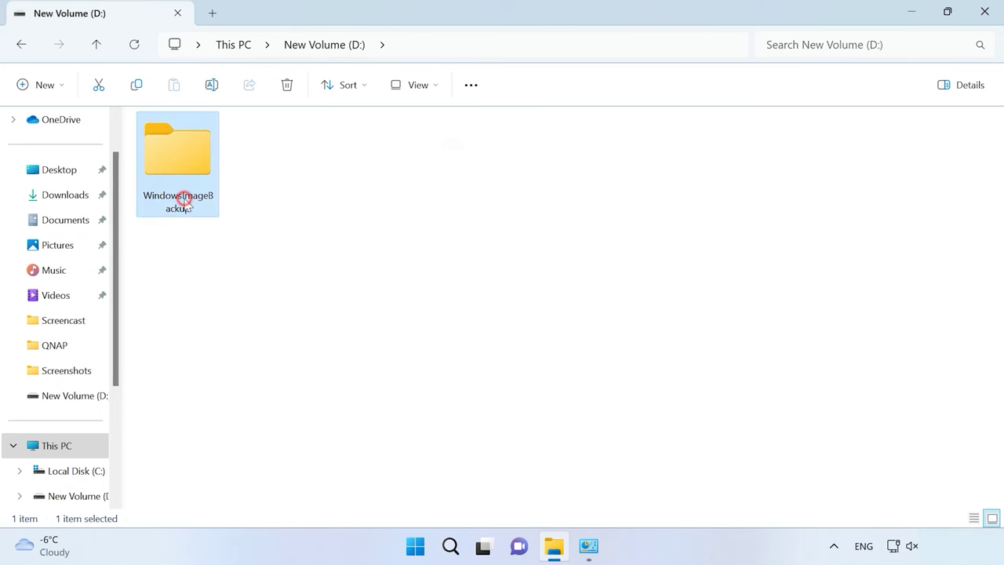
pyautogui.doubleClick(184, 198)
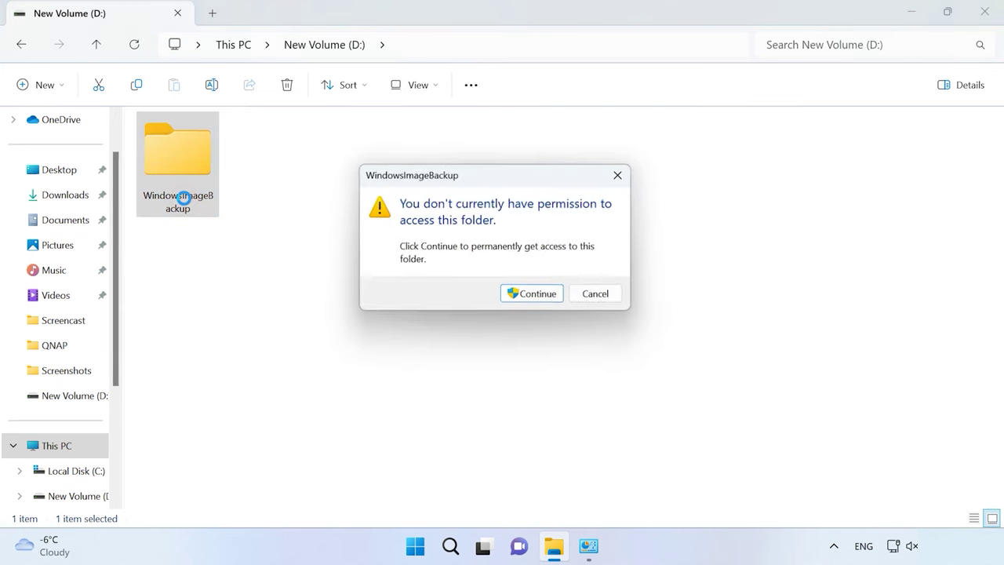
pyautogui.click(538, 295)
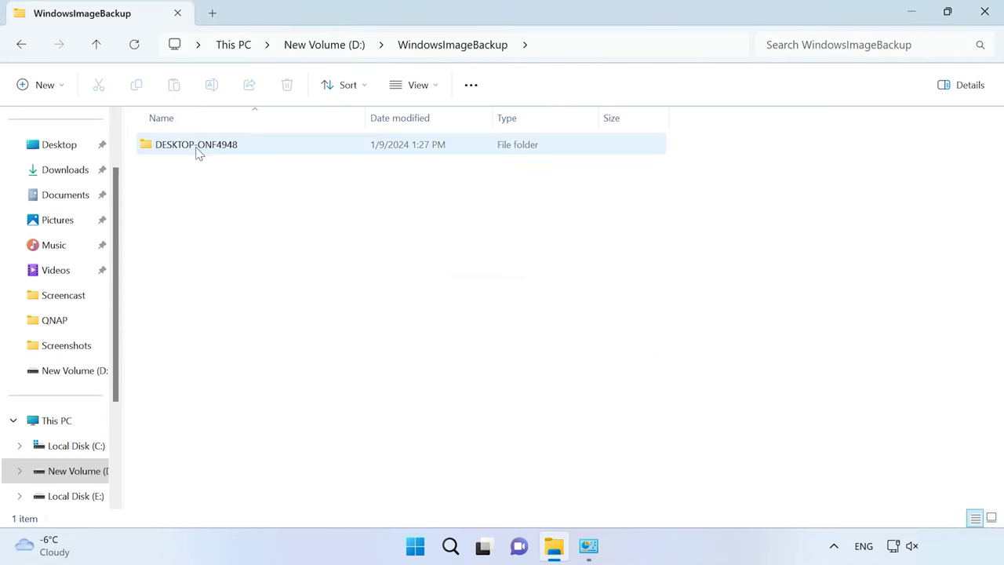
pyautogui.doubleClick(196, 144)
pyautogui.click(531, 295)
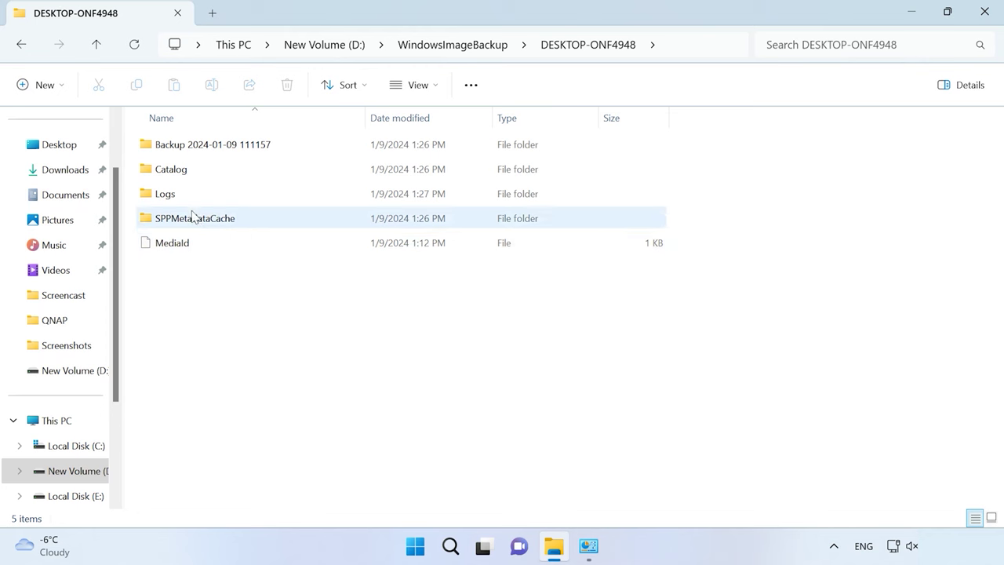
pyautogui.doubleClick(217, 149)
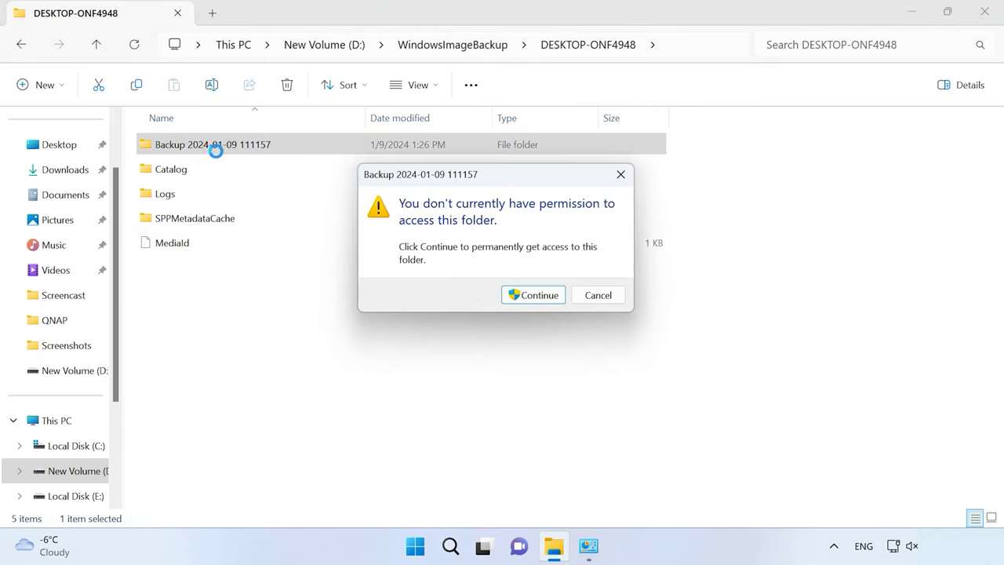
pyautogui.click(549, 297)
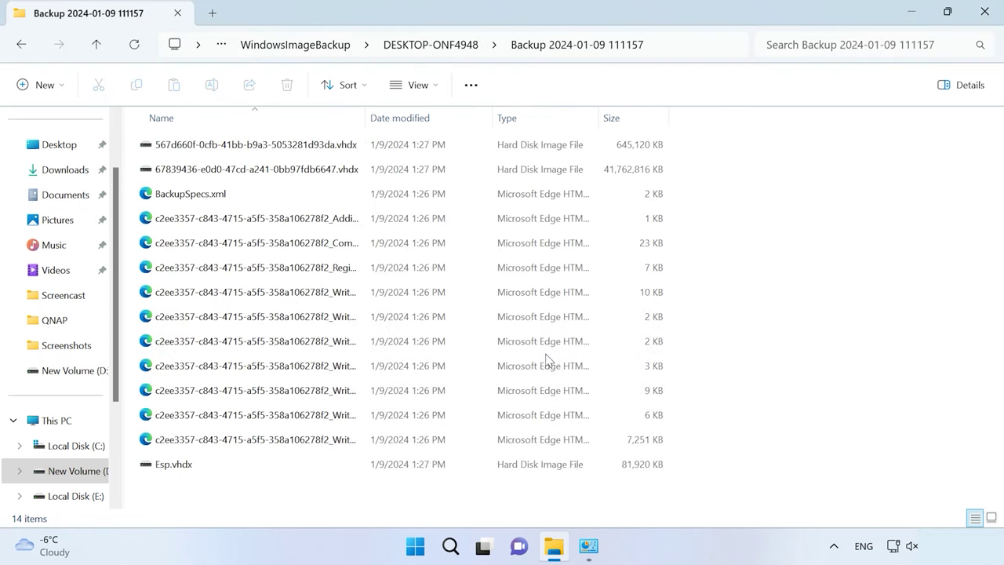
pyautogui.click(197, 171)
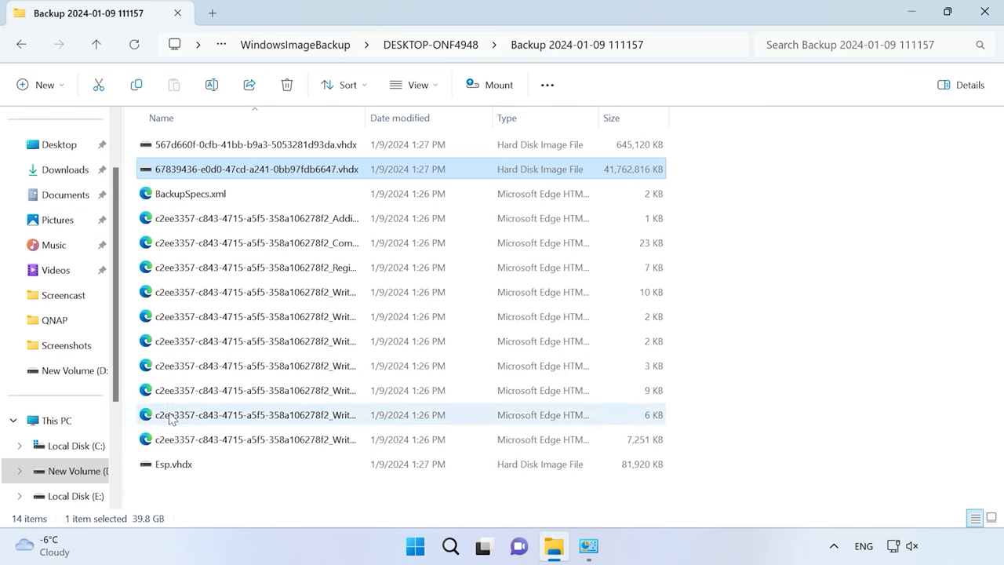
# Launch Command Prompt as administrator and maximize its window.
pyautogui.click(47, 422)
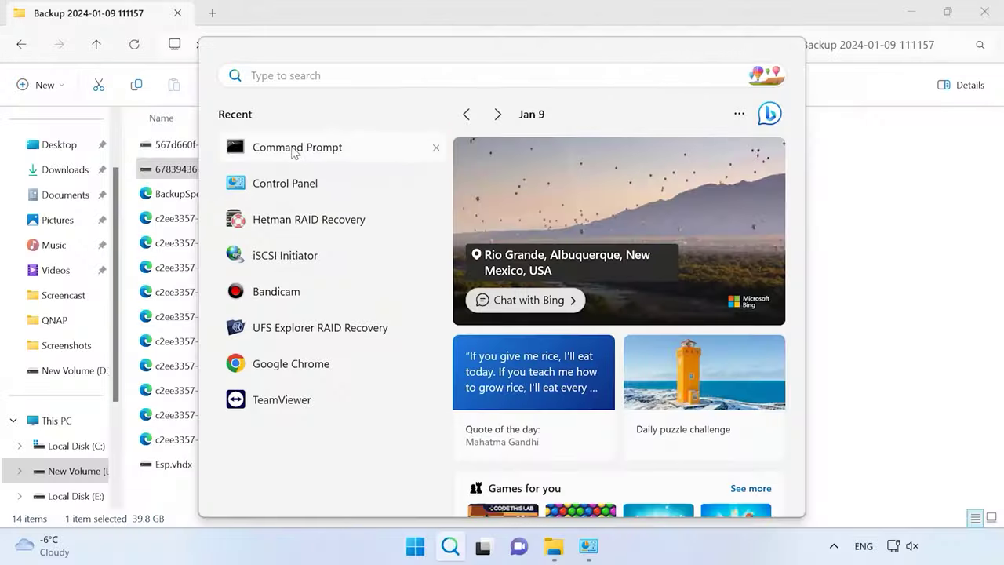
pyautogui.rightClick(309, 146)
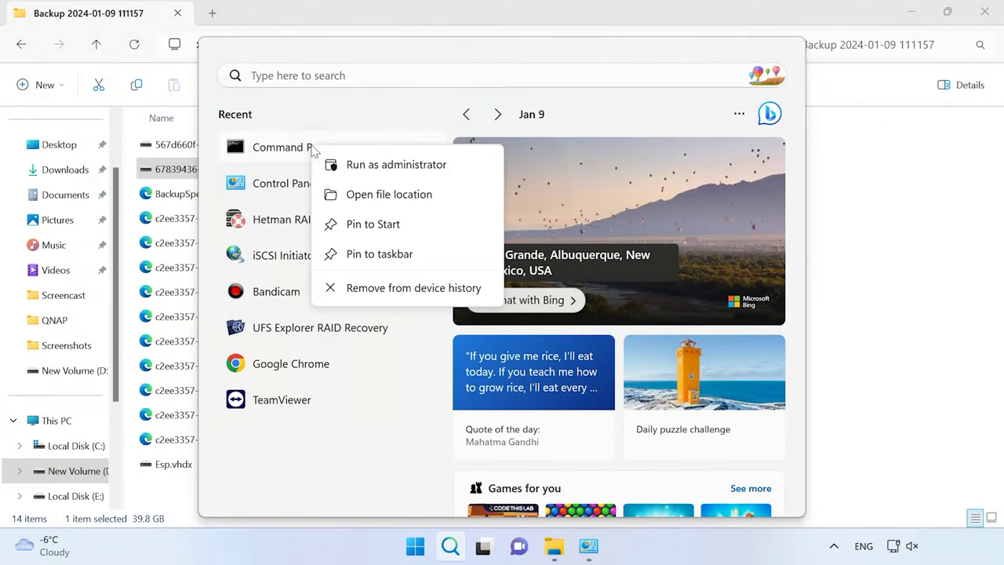
pyautogui.click(408, 166)
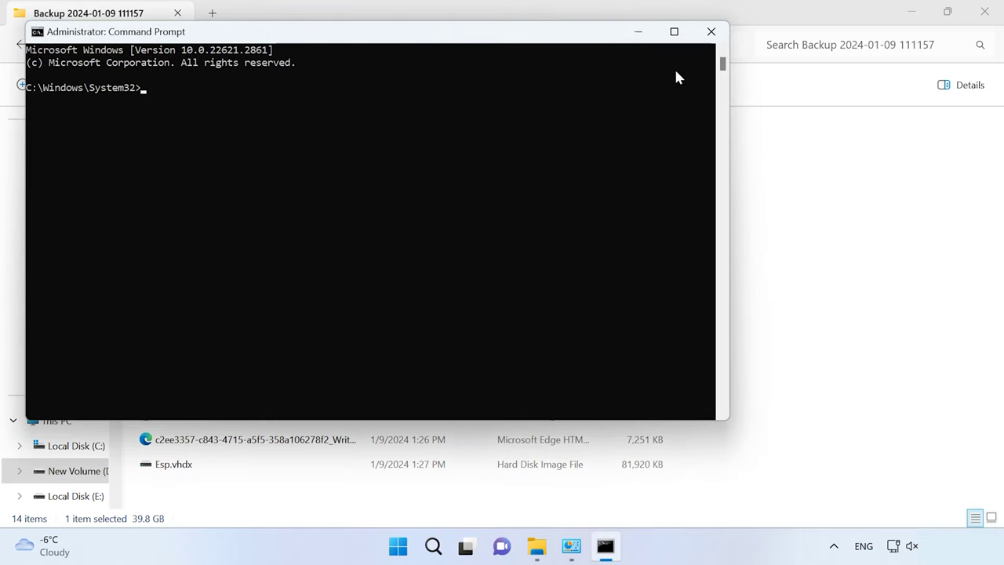
pyautogui.click(674, 31)
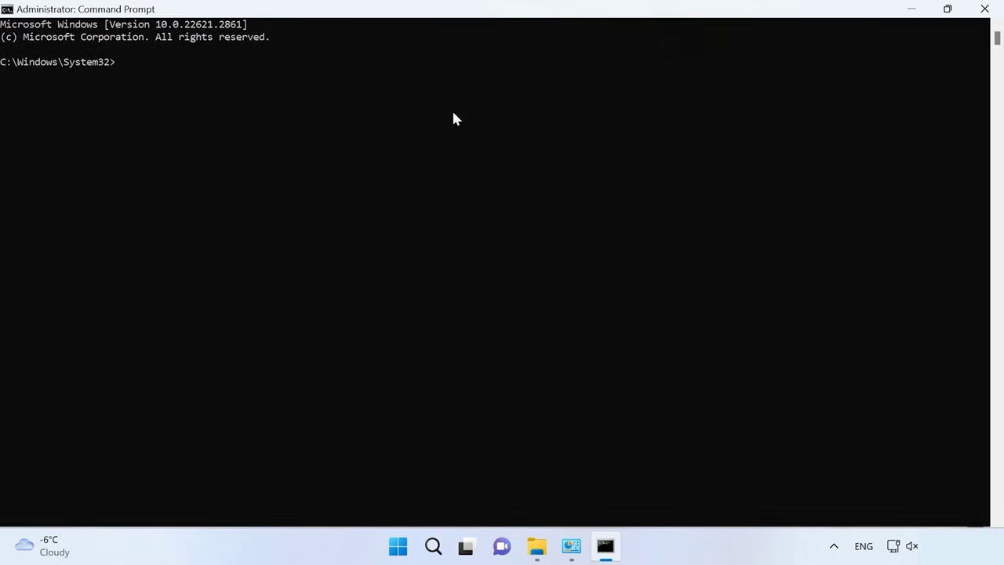
# Back up drive C: to D: by running "wbadmin start backup -backupTarget:D: -include:C: -allCritical -quiet".
pyautogui.click(128, 88)
pyautogui.write('wbadm')
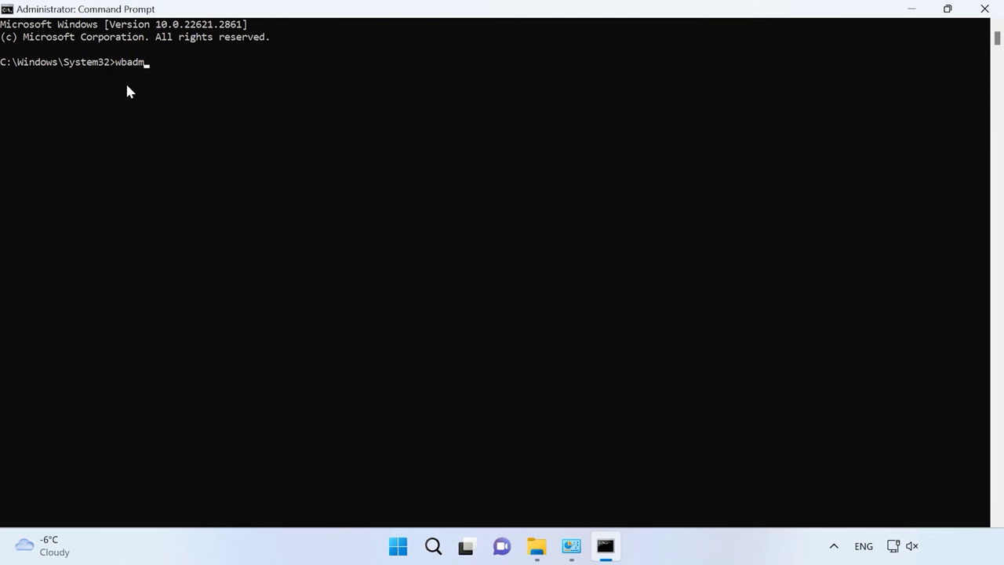
pyautogui.write('in start backup -backupTarget')
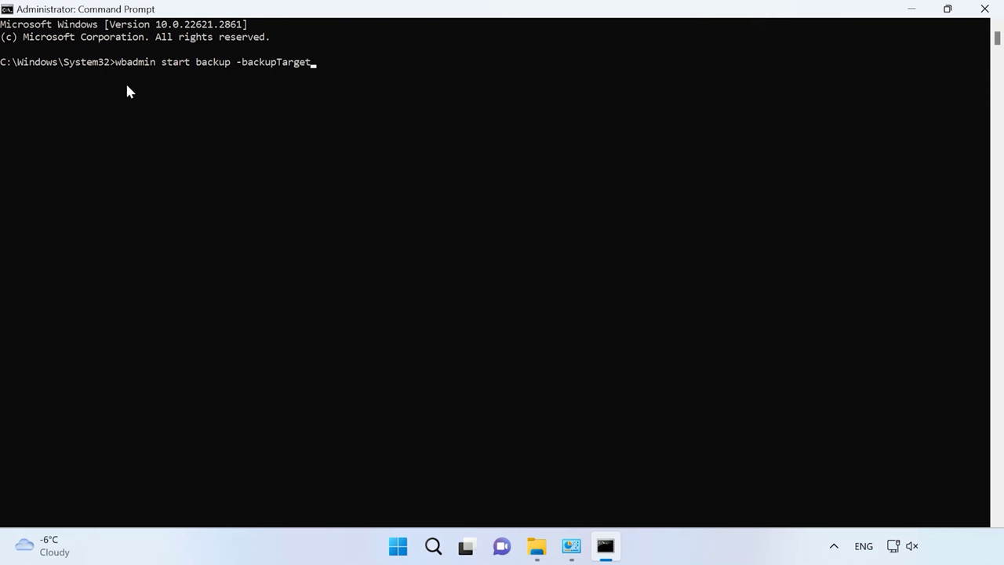
pyautogui.write(':D: -include:C: -allCritical -quiet')
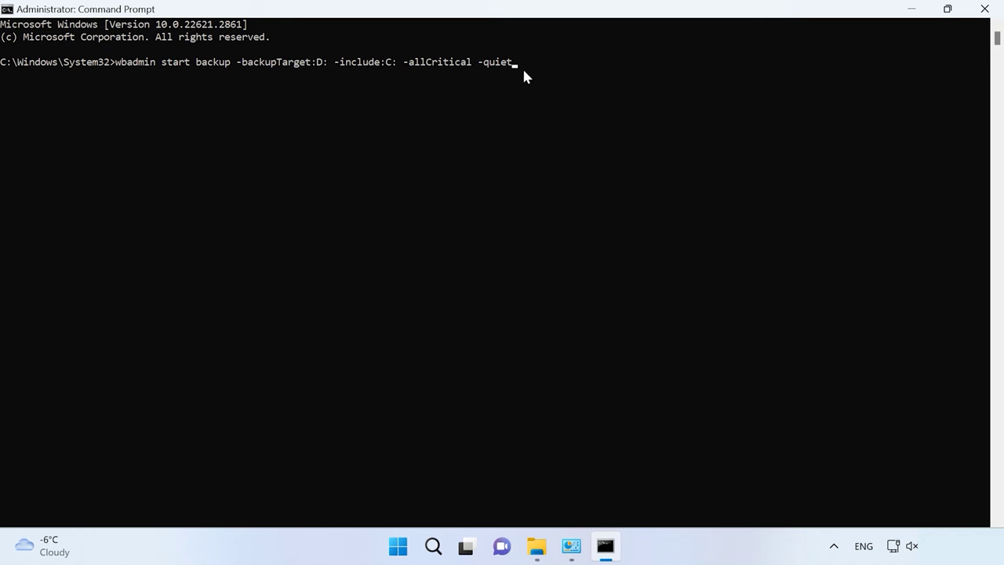
pyautogui.press('Return')
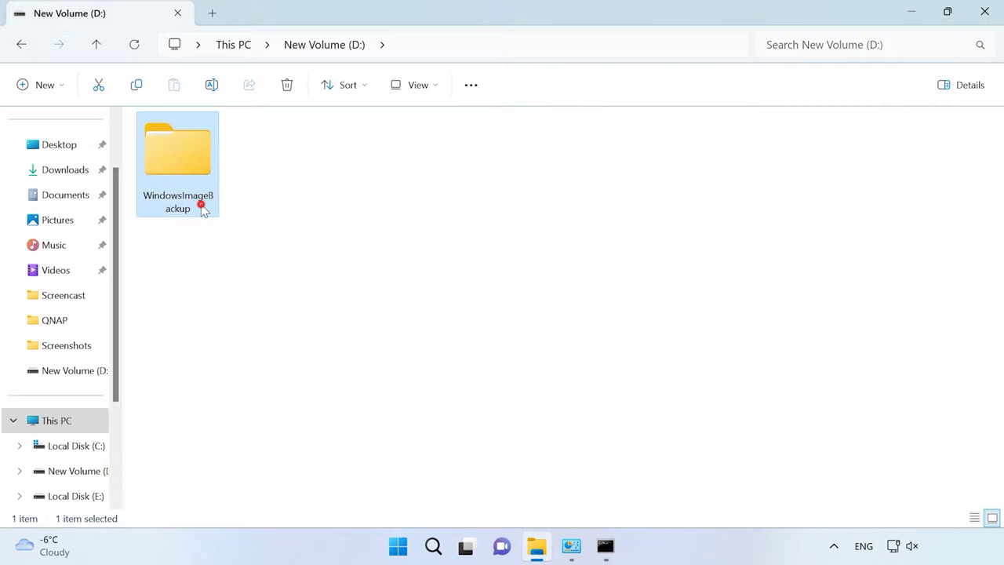
pyautogui.doubleClick(202, 208)
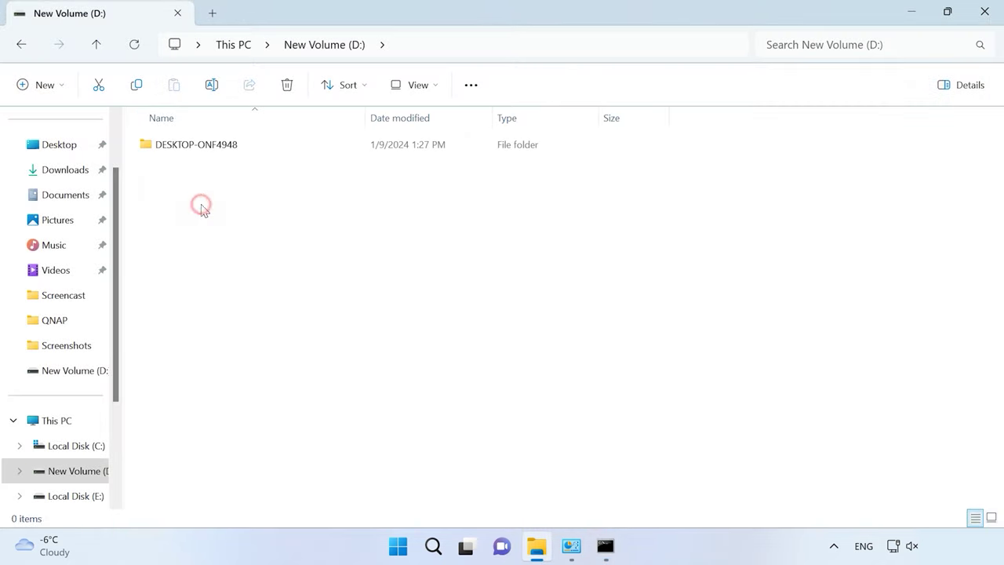
pyautogui.doubleClick(215, 147)
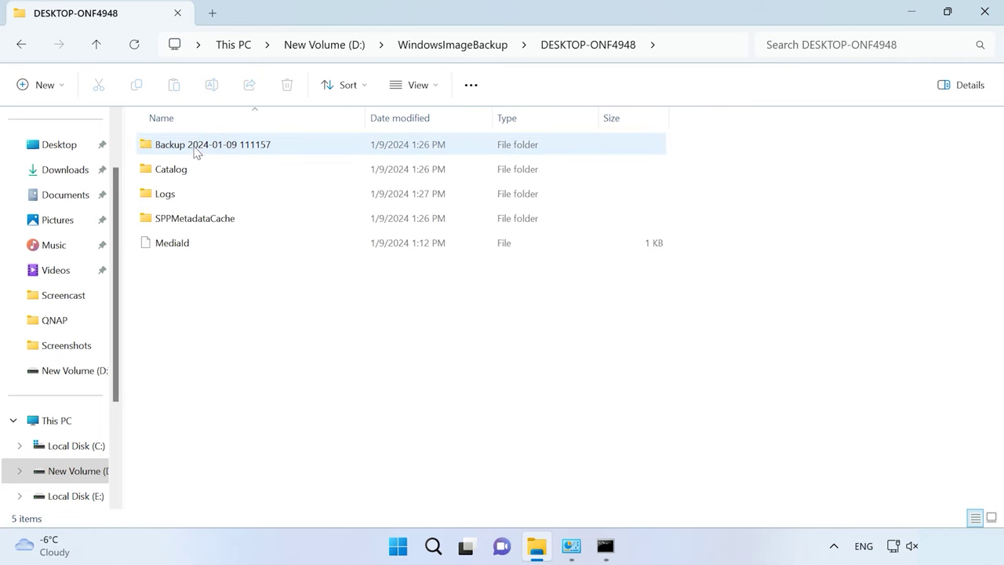
pyautogui.doubleClick(196, 152)
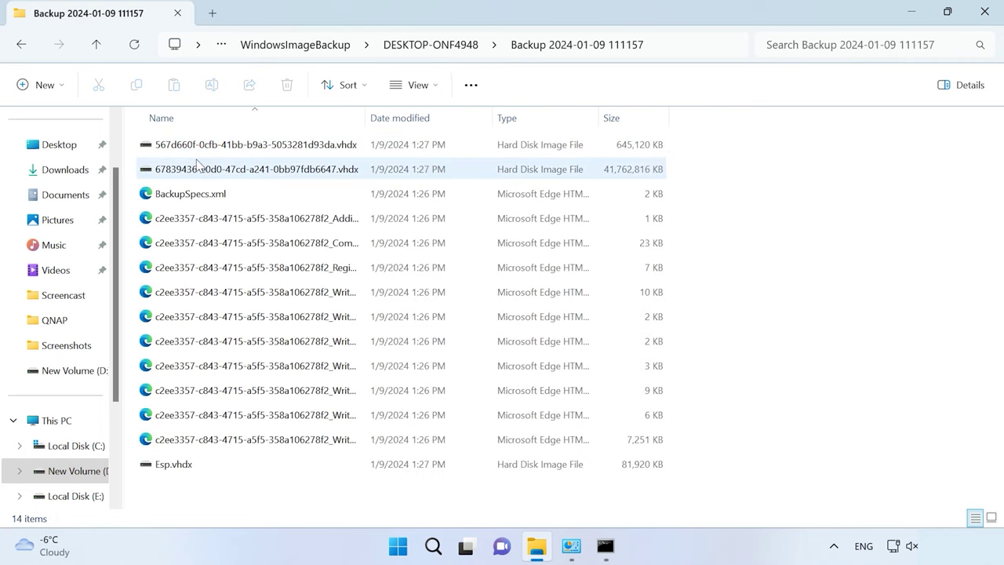
pyautogui.click(228, 170)
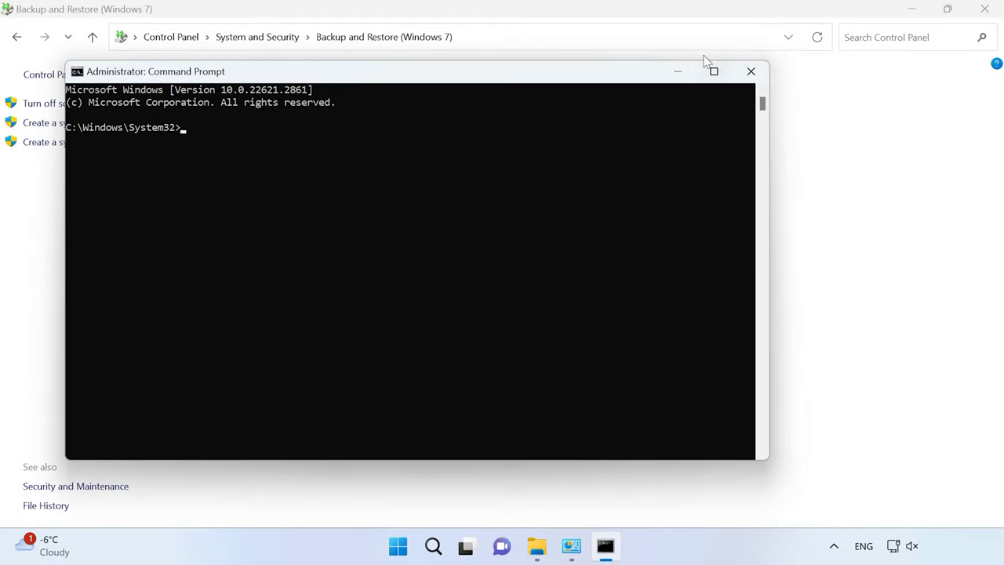
# Capture drive H: in a maximized Command Prompt with "dism /Capture-Image /ImageFile:D:\Image1.wim /CaptureDir:H:\ /Name:"image"".
pyautogui.click(714, 70)
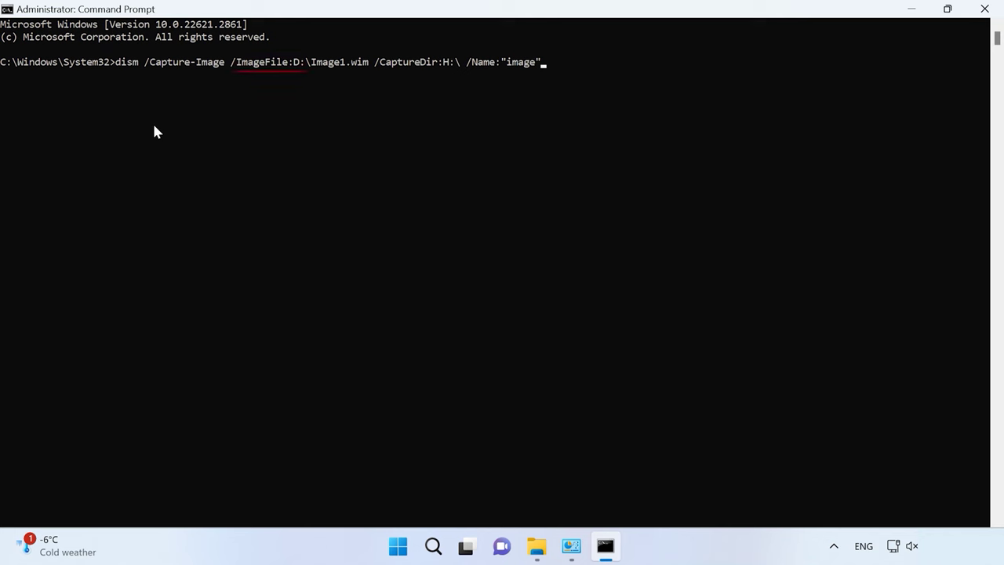
pyautogui.press('Return')
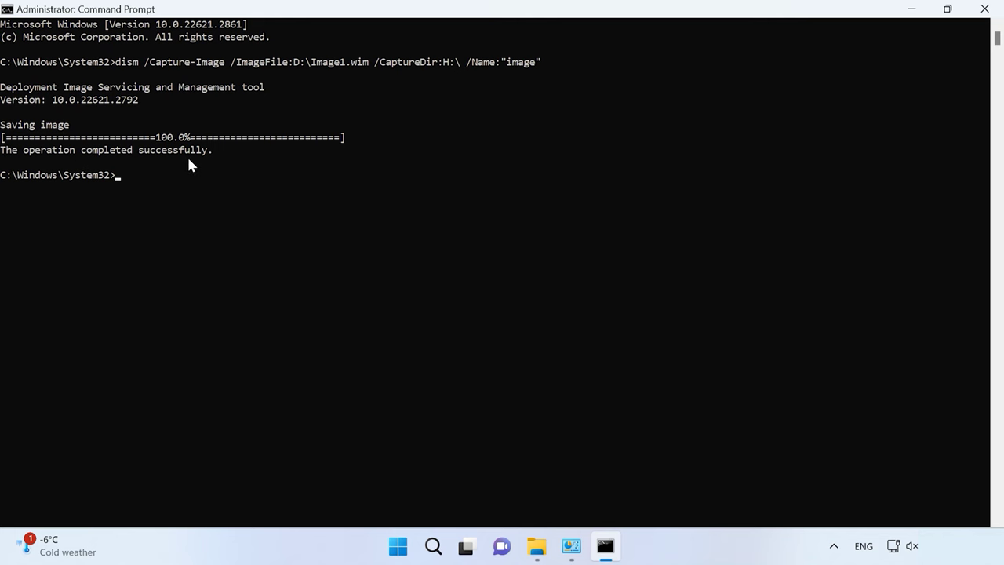
# Switch to File Explorer and check the type, size and modification date of Image1.wim on drive D:.
pyautogui.click(537, 547)
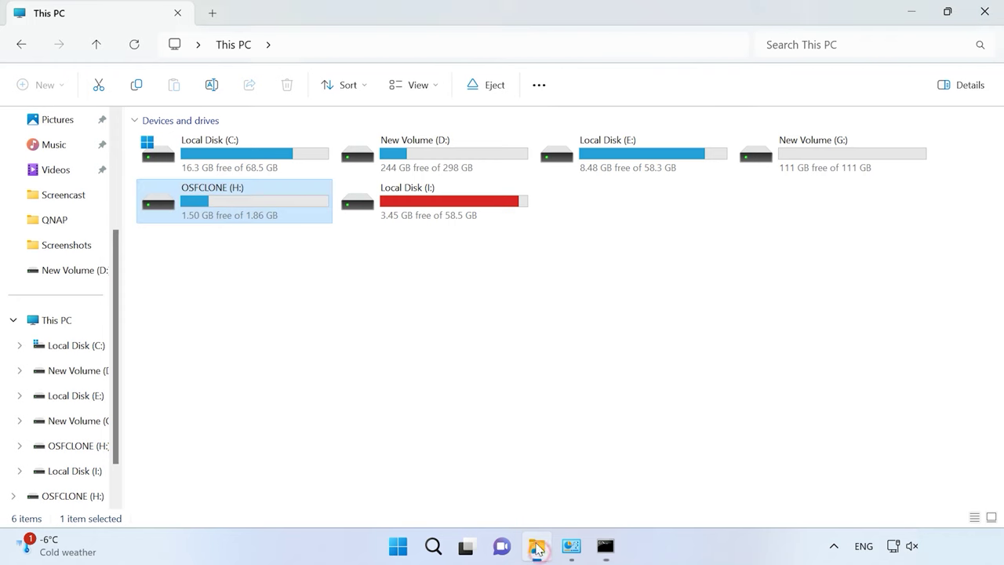
pyautogui.doubleClick(474, 157)
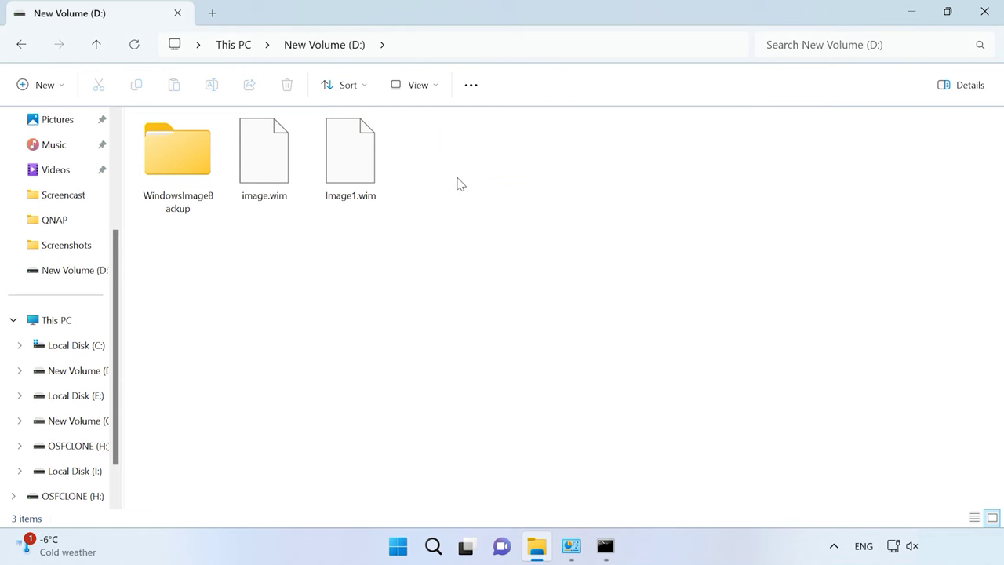
pyautogui.click(358, 188)
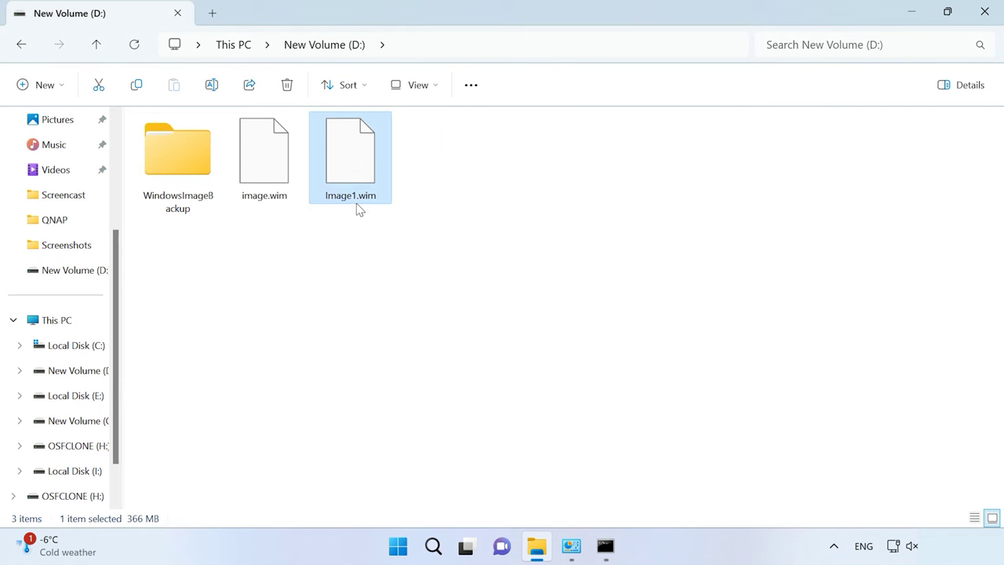
pyautogui.moveTo(358, 208)
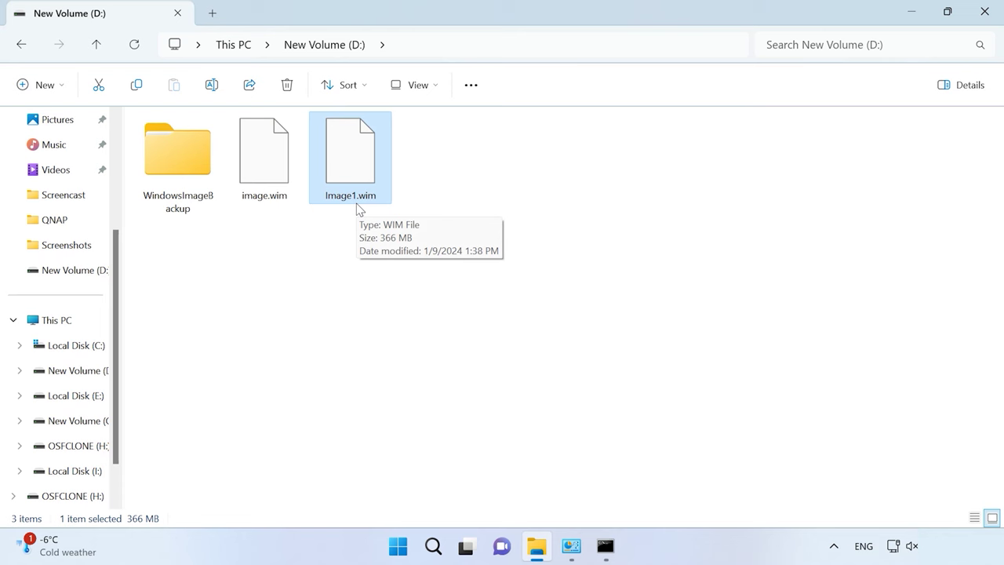
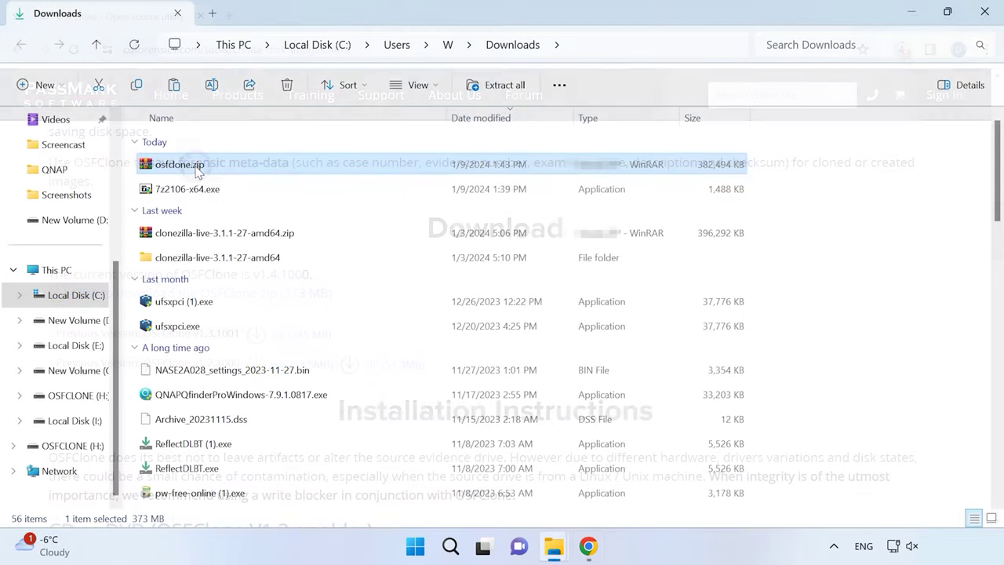
# Extract osfclone.zip in the Downloads folder into its own osfclone folder with WinRAR.
pyautogui.rightClick(196, 166)
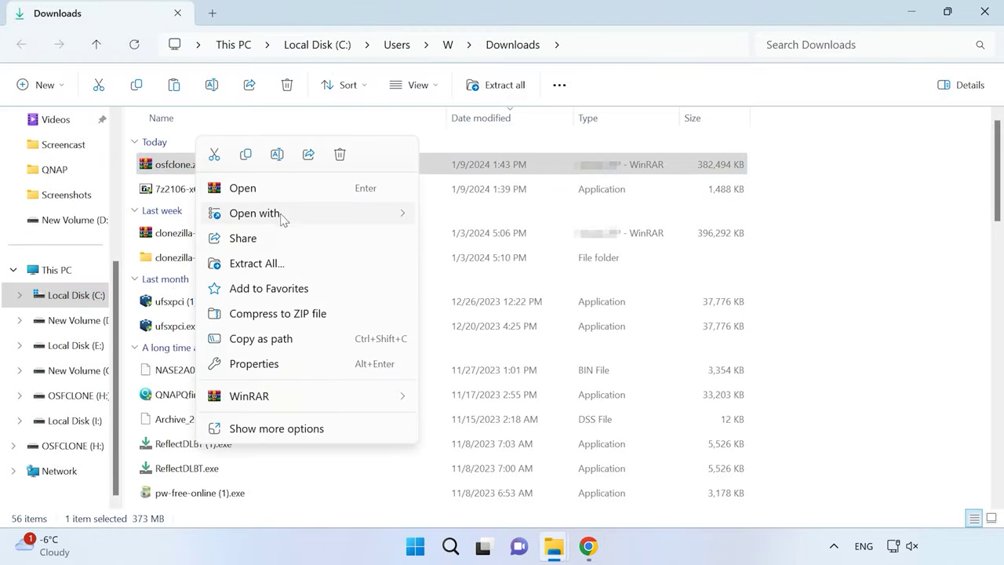
pyautogui.moveTo(343, 399)
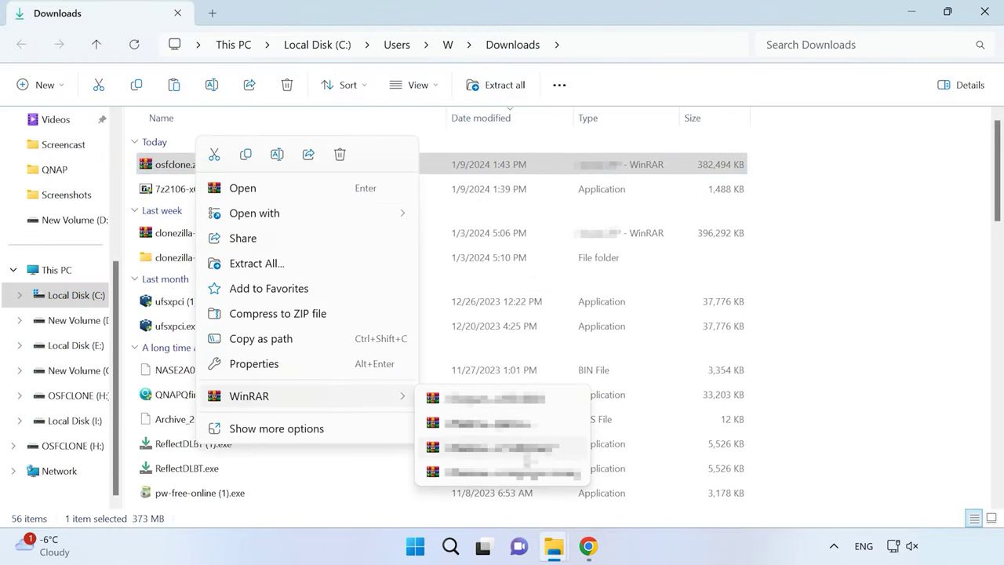
pyautogui.click(530, 473)
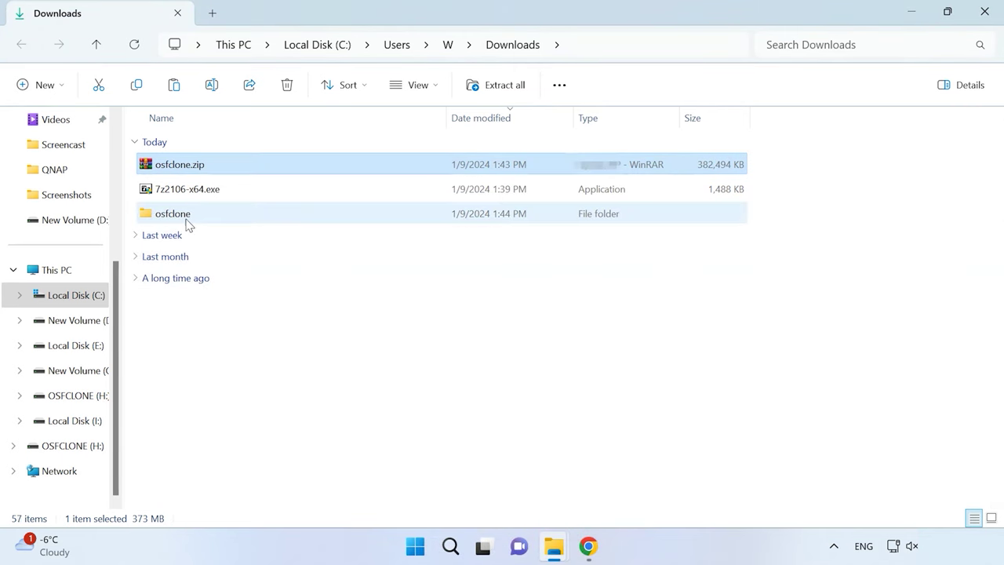
# Launch imageUSB.exe from the imageusb subfolder of the extracted osfclone folder.
pyautogui.doubleClick(190, 217)
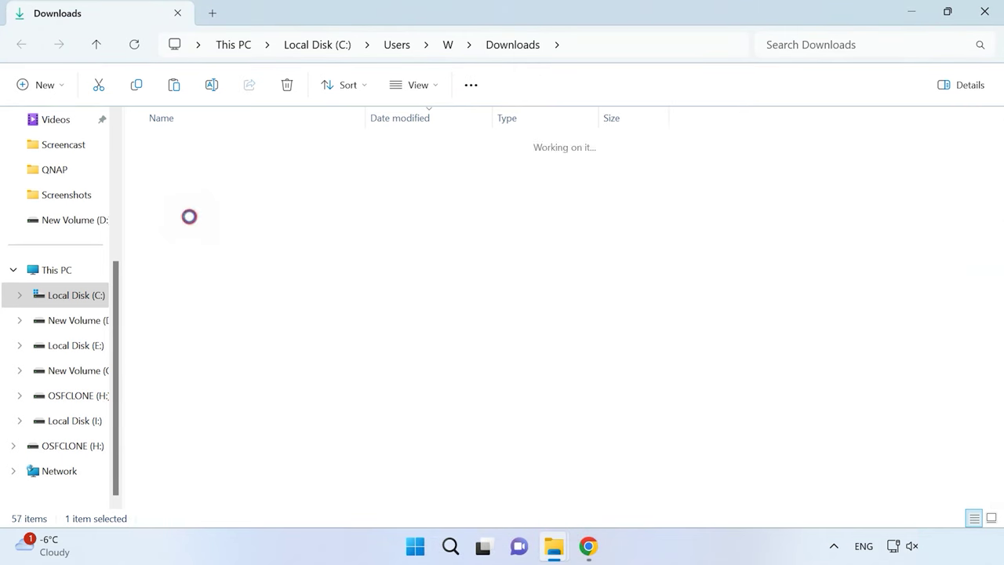
pyautogui.doubleClick(196, 262)
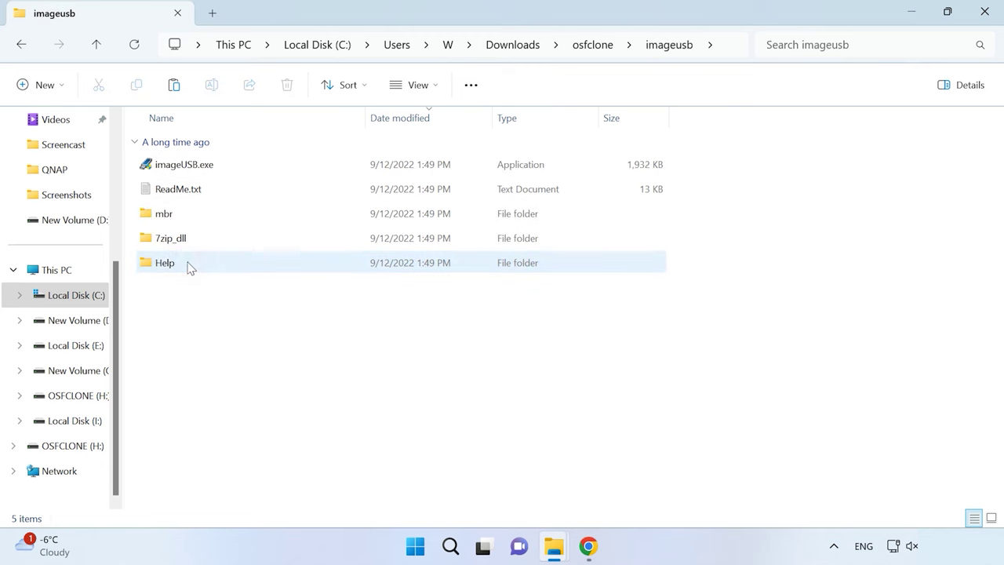
pyautogui.click(212, 167)
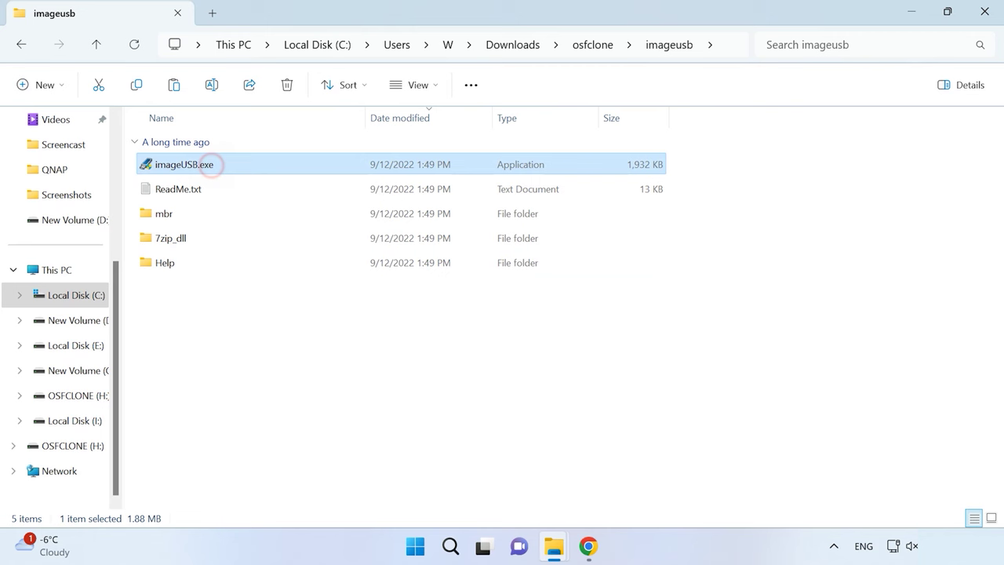
pyautogui.doubleClick(212, 165)
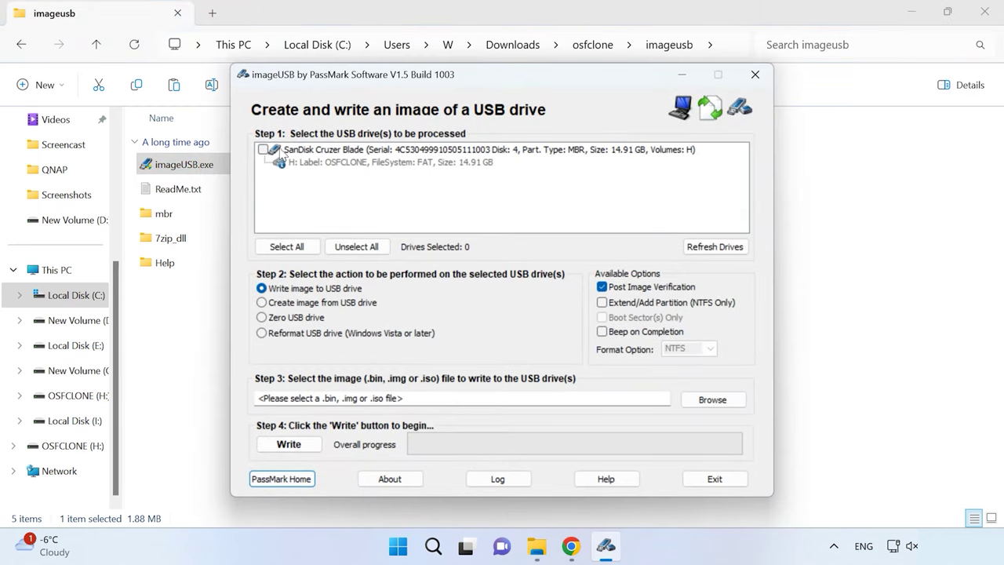
# Choose the SanDisk Cruzer Blade as the USB drive and load OSFCloneV1.4.1000.bin from the osfclone folder as the image.
pyautogui.click(262, 149)
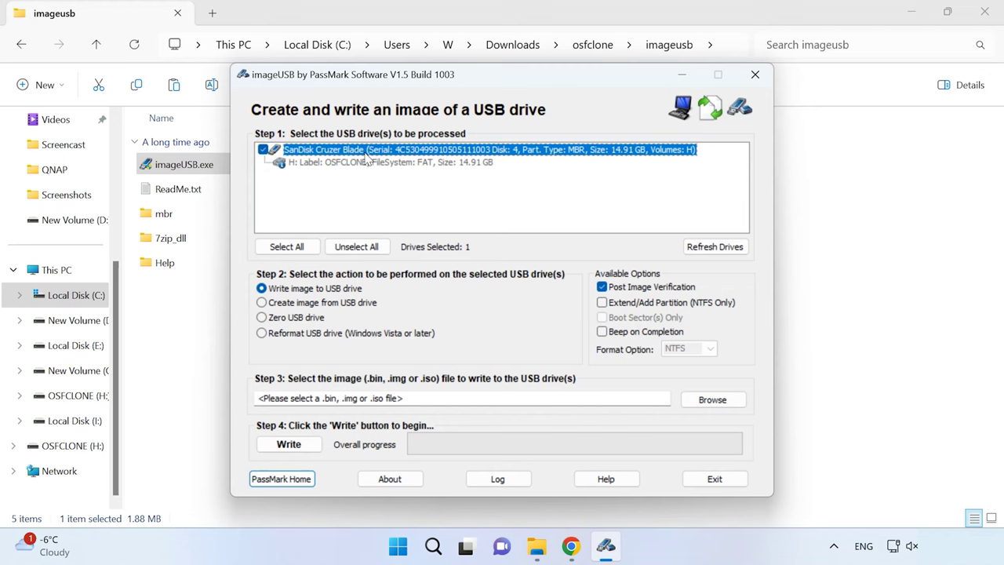
pyautogui.click(717, 400)
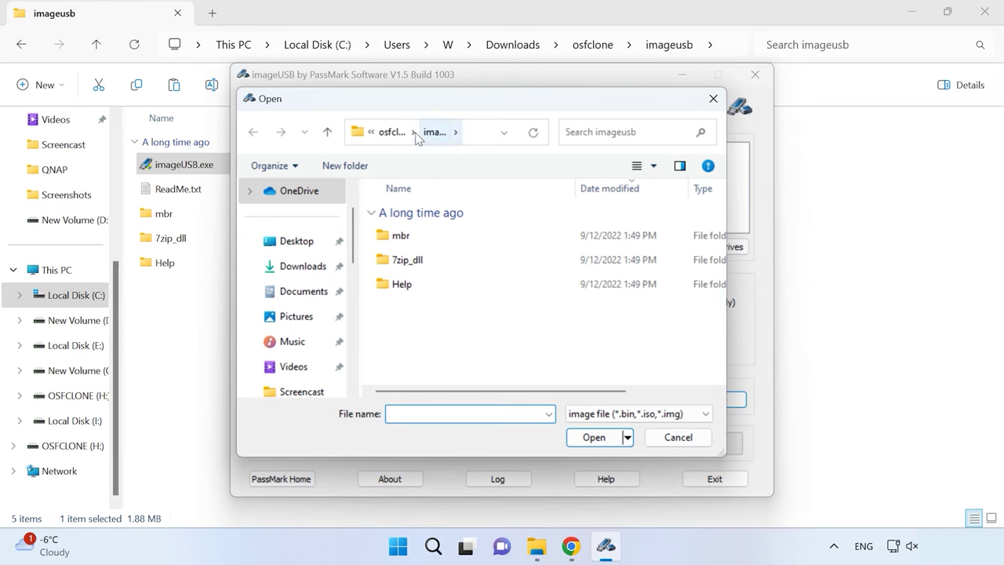
pyautogui.click(392, 133)
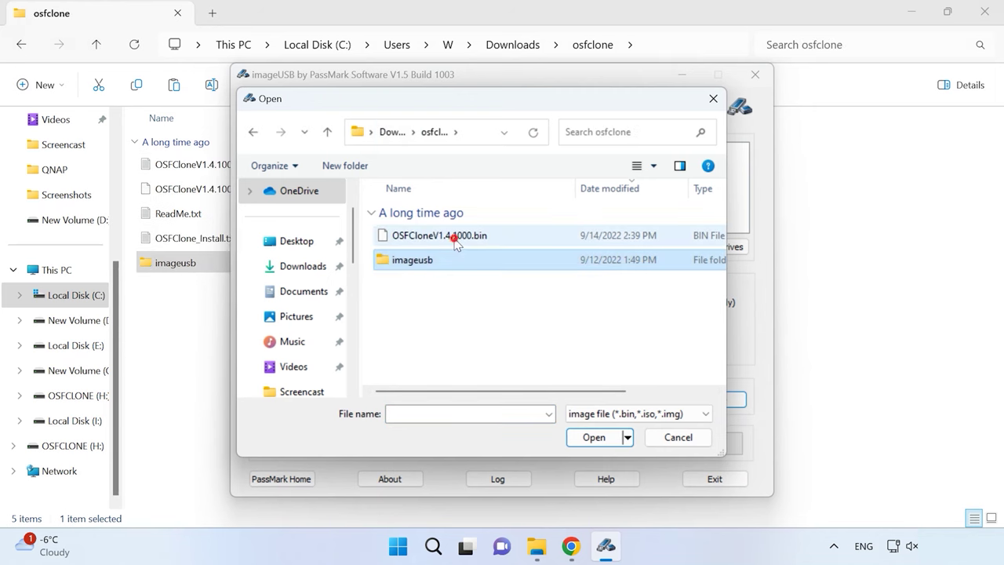
pyautogui.click(451, 236)
pyautogui.click(593, 439)
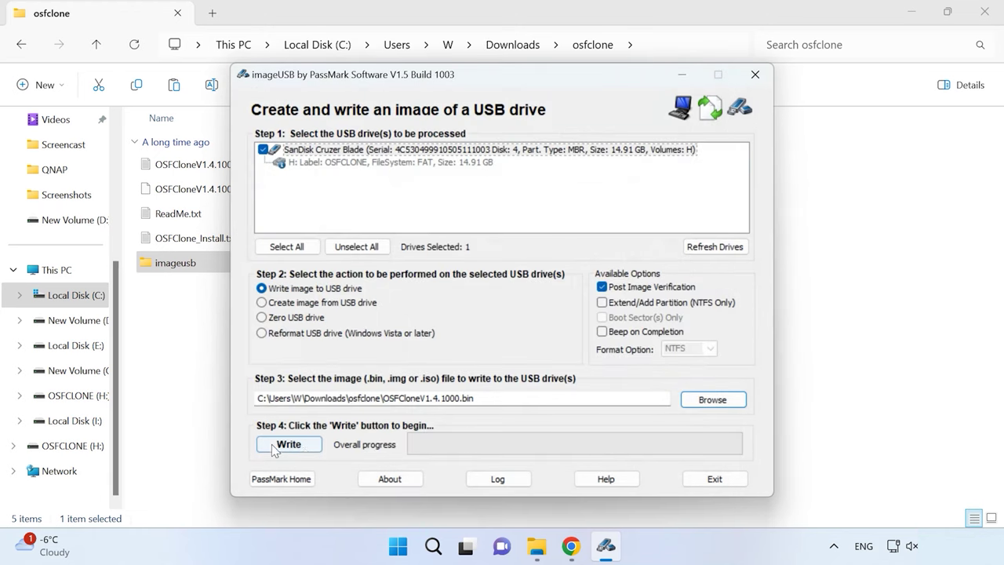
# Write the OSFClone image to the USB drive, accept both confirmations, and exit imageUSB once imaging is complete.
pyautogui.click(295, 447)
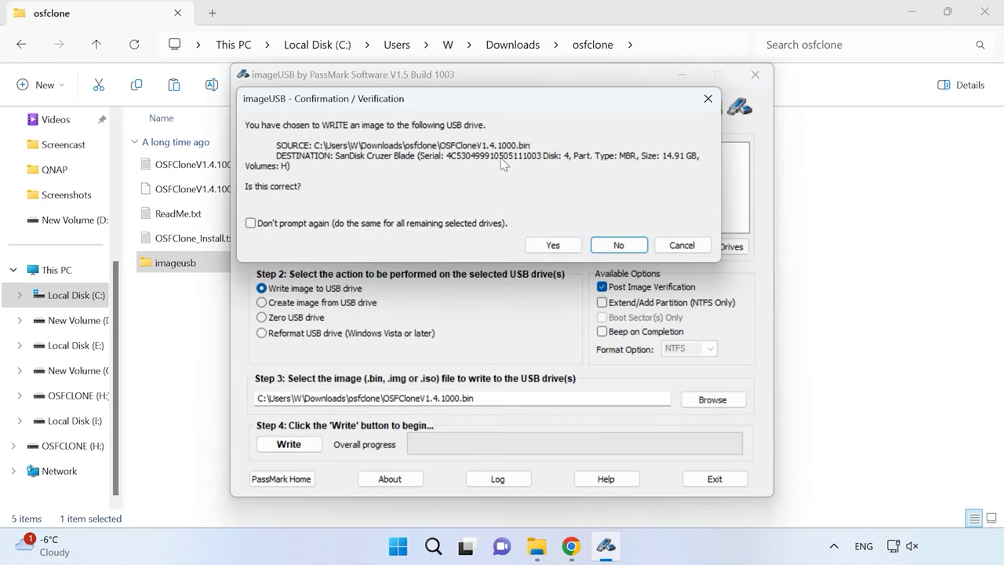
pyautogui.click(562, 249)
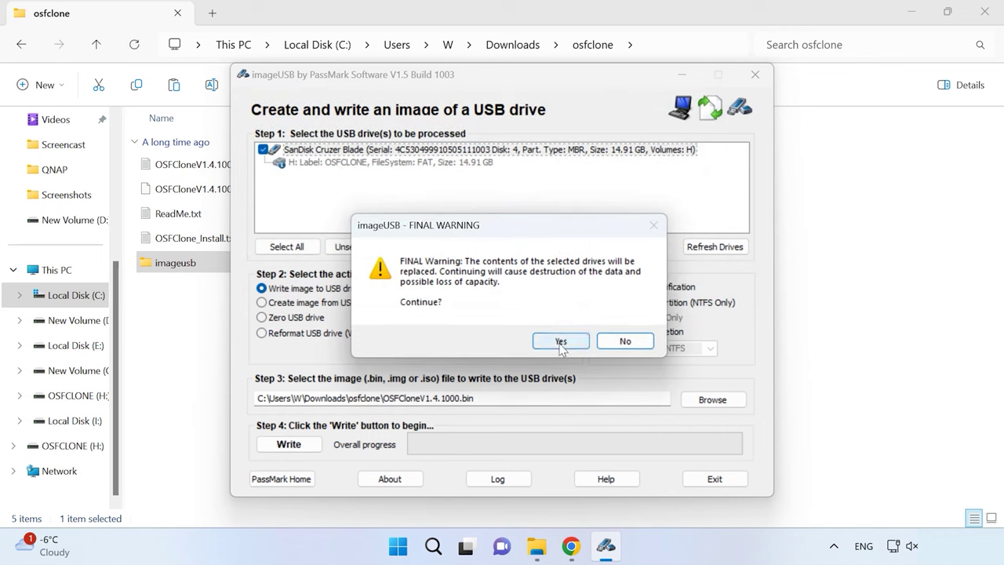
pyautogui.click(560, 340)
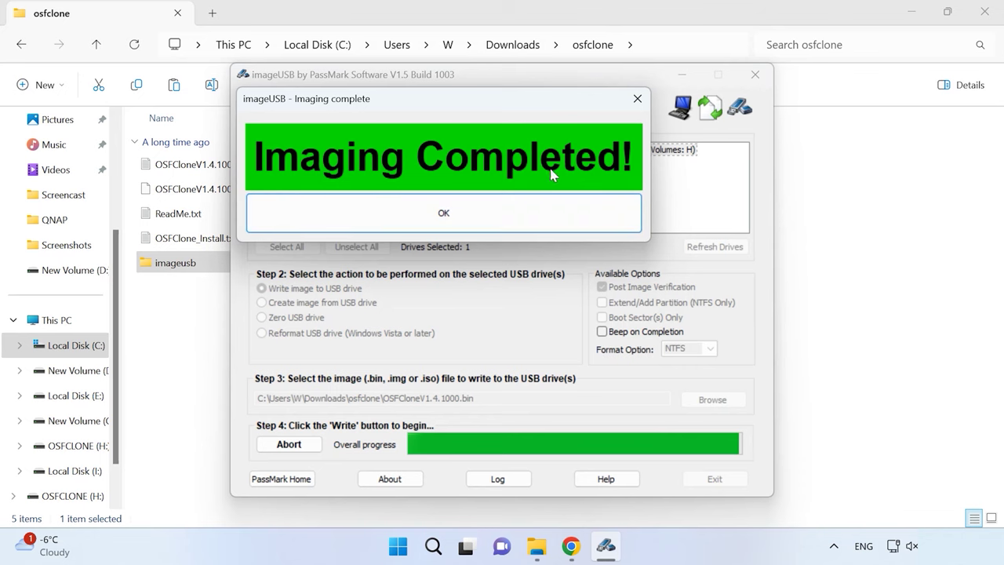
pyautogui.click(513, 222)
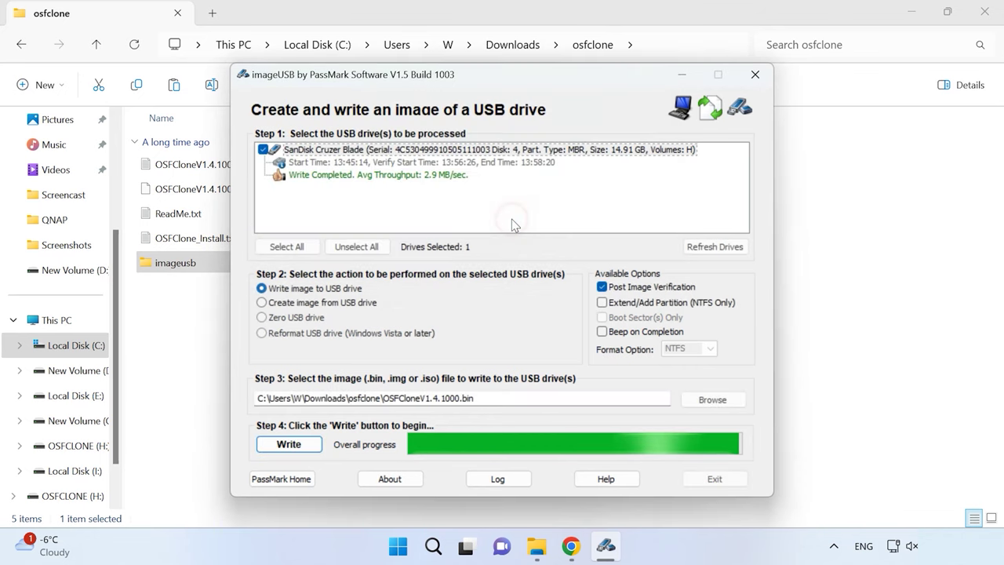
pyautogui.click(715, 480)
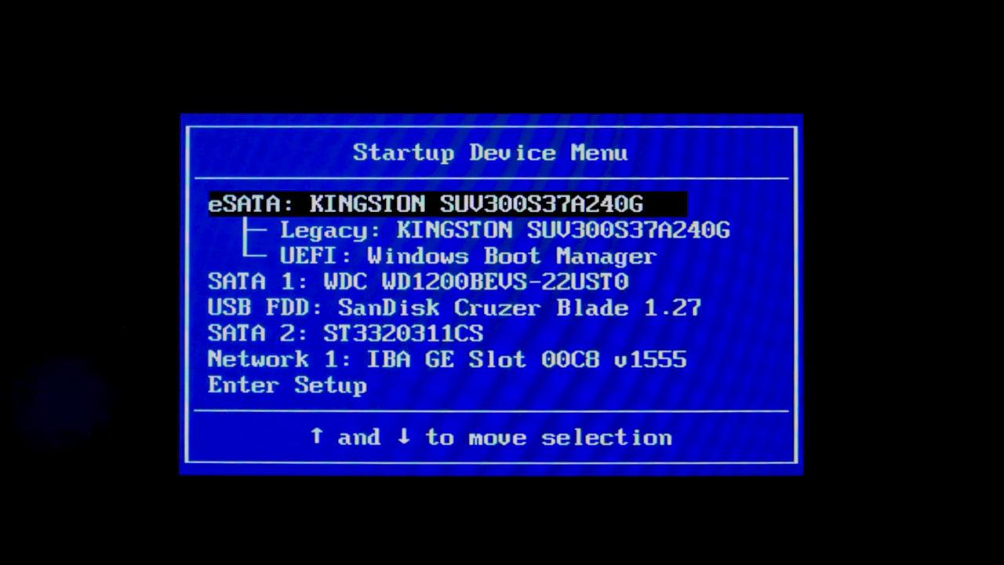
# Boot the computer from the SanDisk Cruzer Blade USB device in the Startup Device Menu.
pyautogui.press('Down')
pyautogui.press('Down')
pyautogui.press('Down')
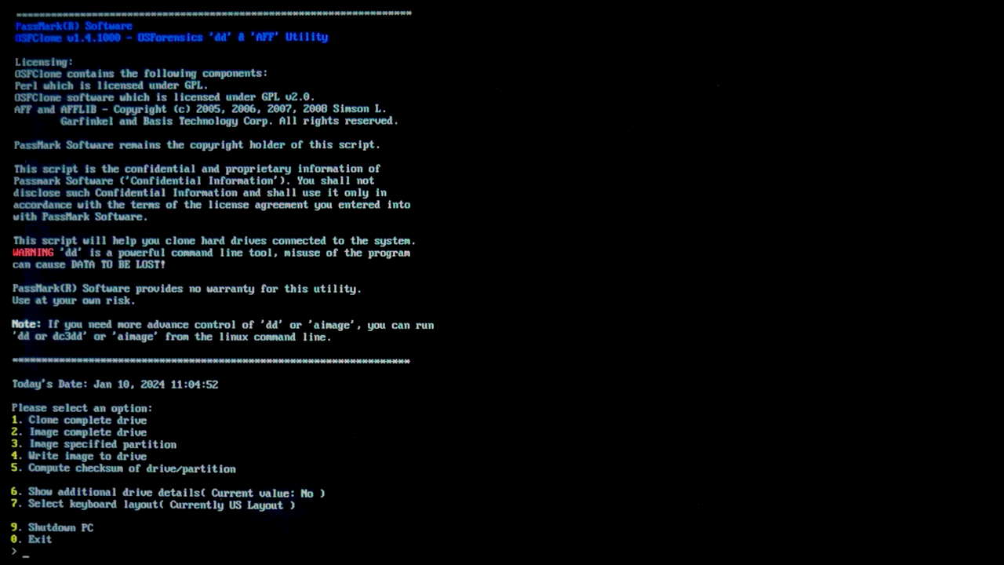
# Choose to image a complete drive in OSFClone, using the dd (via dc3dd) format.
pyautogui.write('2')
pyautogui.press('Return')
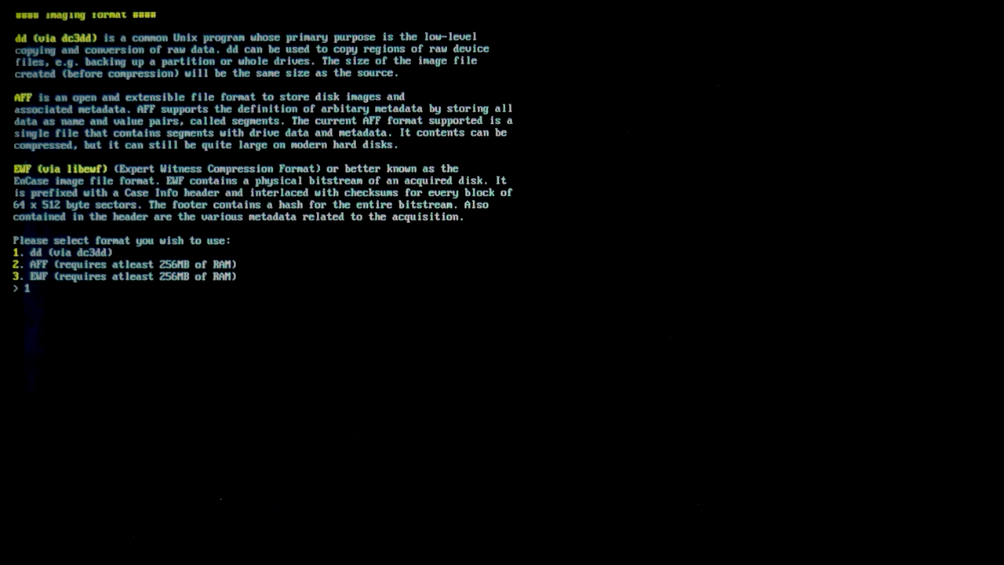
pyautogui.press('Return')
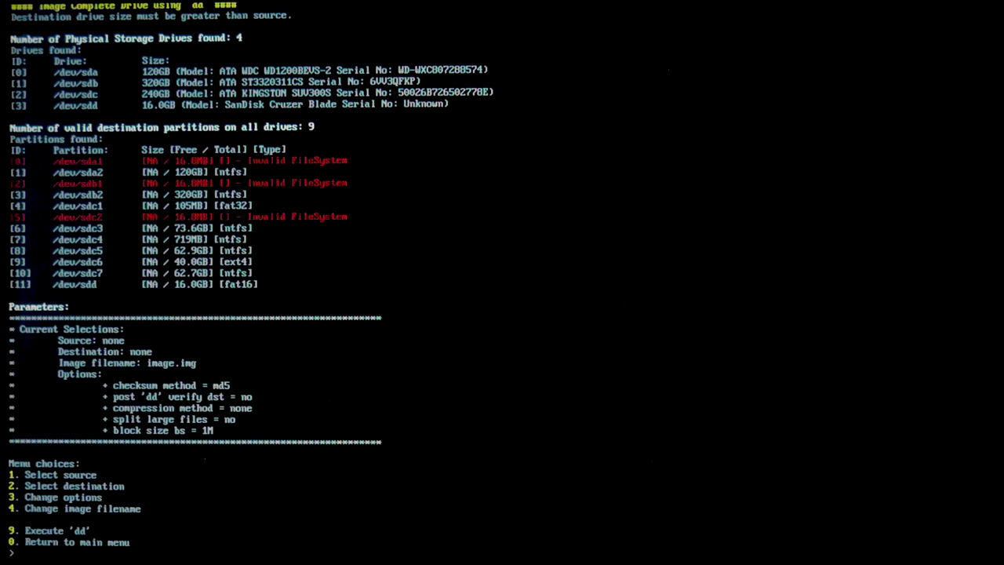
# Set the imaging source to the 120GB drive /dev/sda and the destination to the 320GB NTFS partition /dev/sdb2.
pyautogui.write('1')
pyautogui.press('Return')
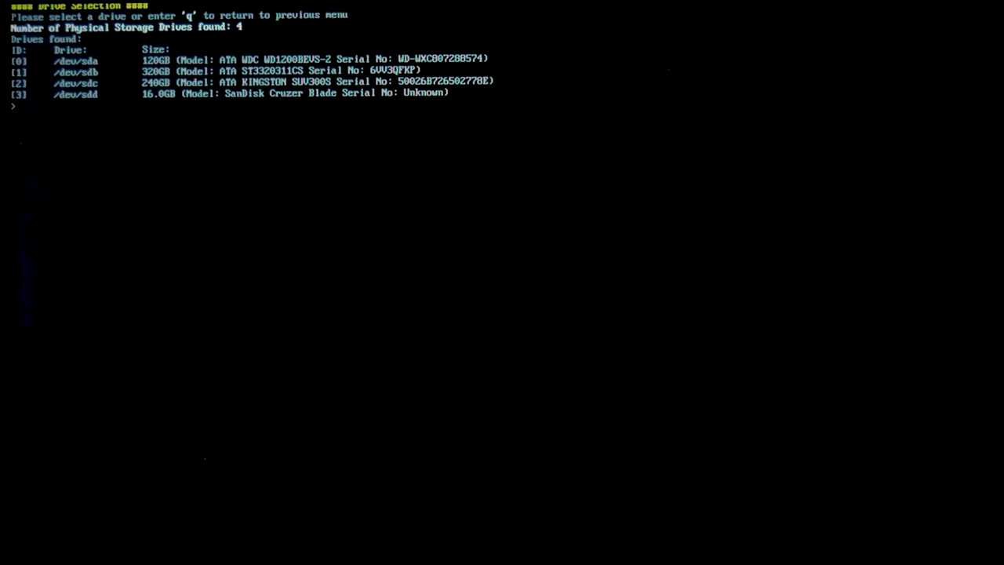
pyautogui.write('0')
pyautogui.press('Return')
pyautogui.write('2')
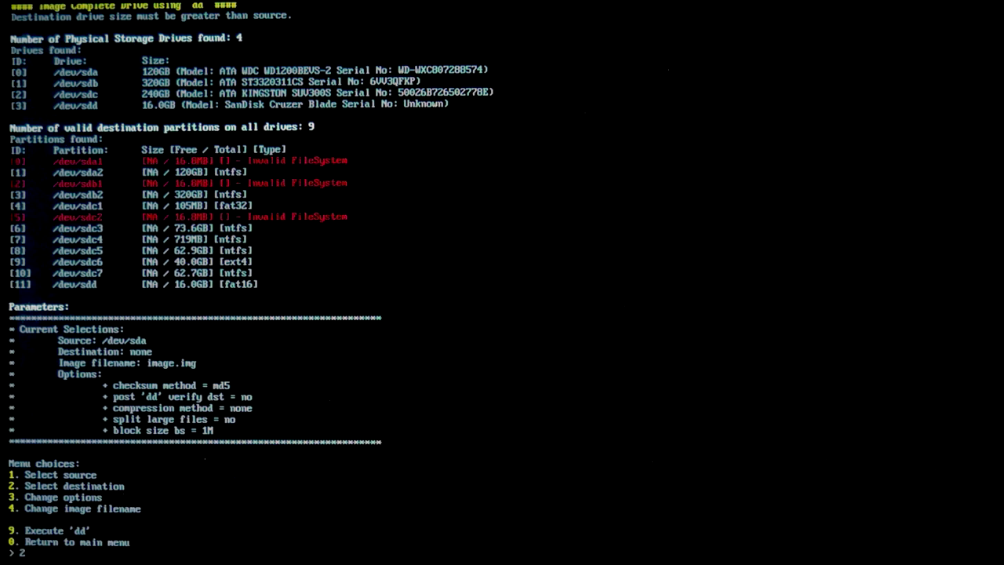
pyautogui.press('Return')
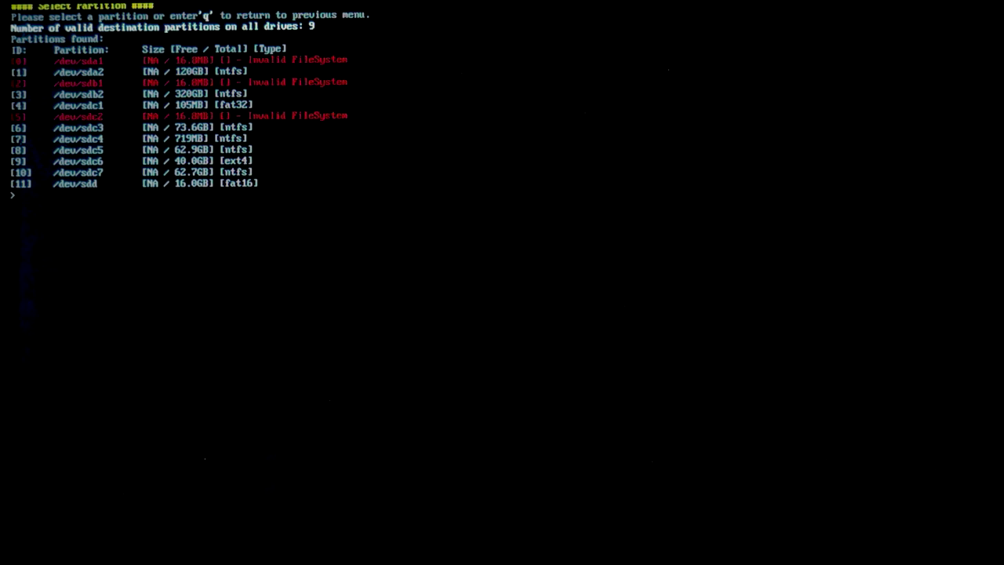
pyautogui.write('3')
pyautogui.press('Return')
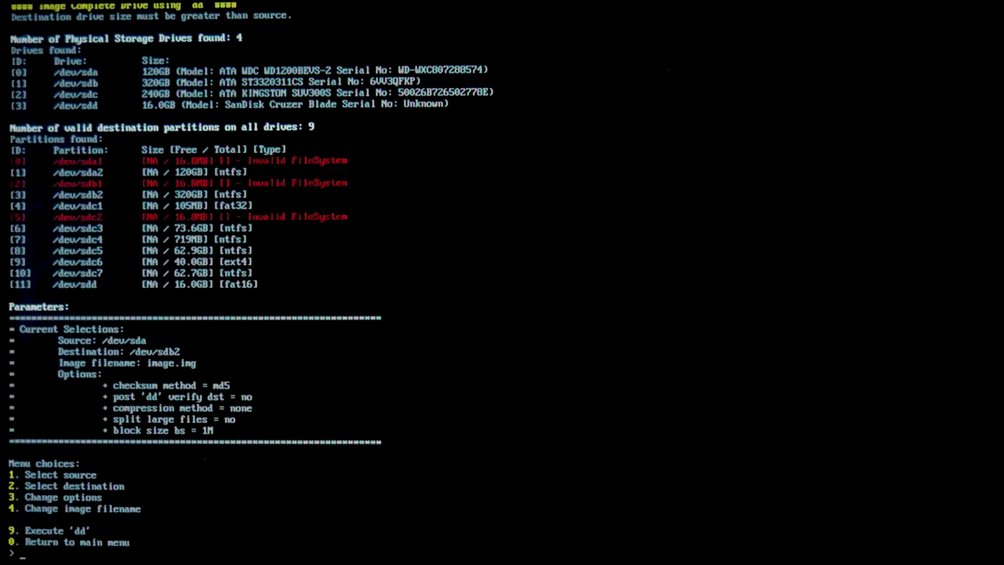
# Review the dd imaging options, such as checksum, verification, splitting and compression, and return to the imaging menu.
pyautogui.write('3')
pyautogui.press('Return')
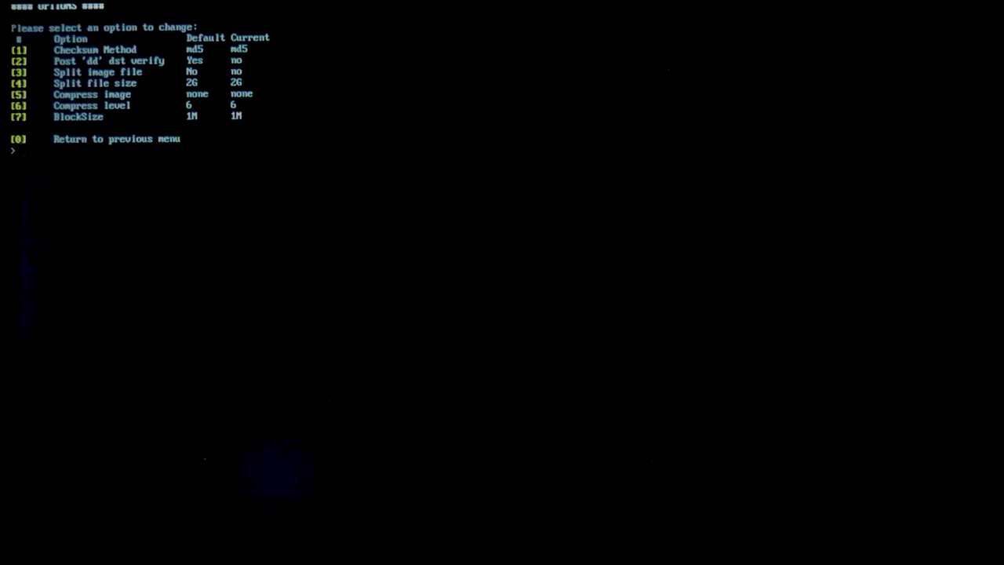
pyautogui.write('0')
pyautogui.press('Return')
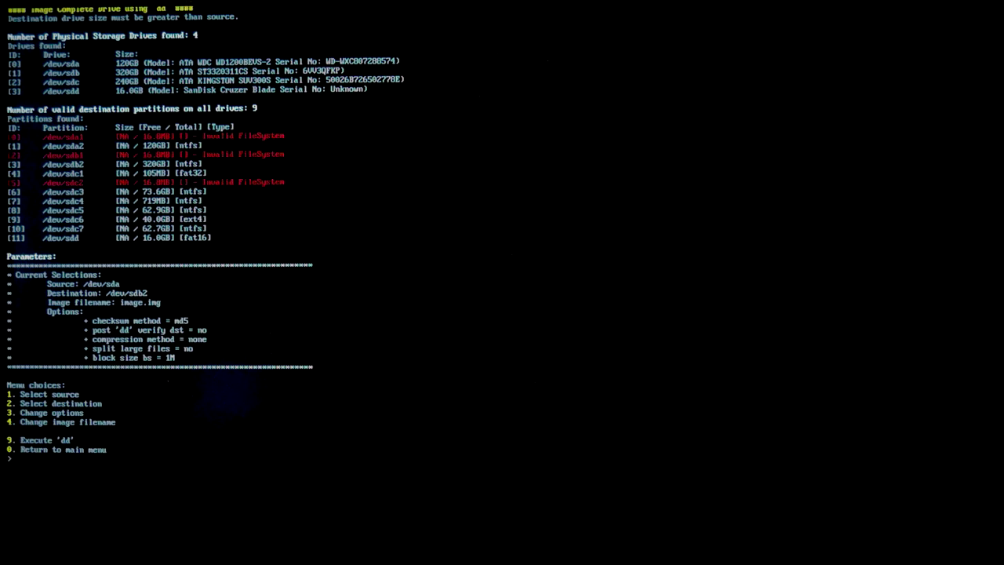
# Execute dd to image /dev/sda to image.img on /dev/sdb2, confirming the command with y.
pyautogui.write('9')
pyautogui.press('Return')
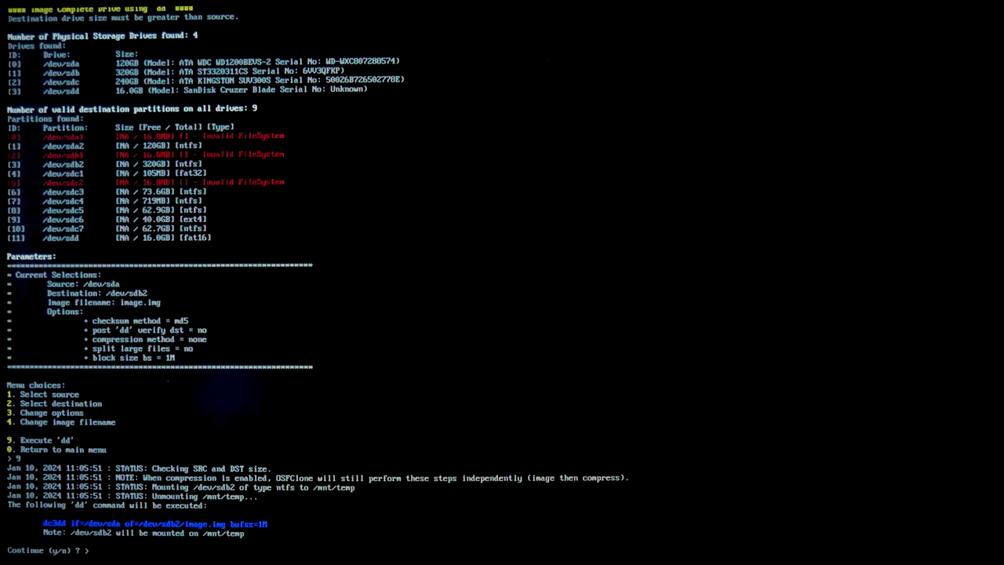
pyautogui.write('y')
pyautogui.press('Return')
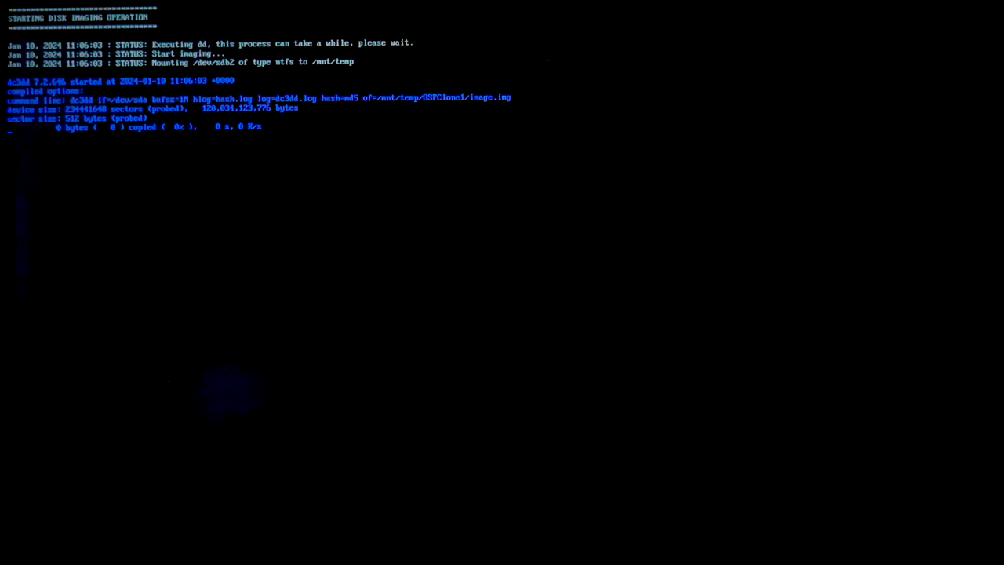